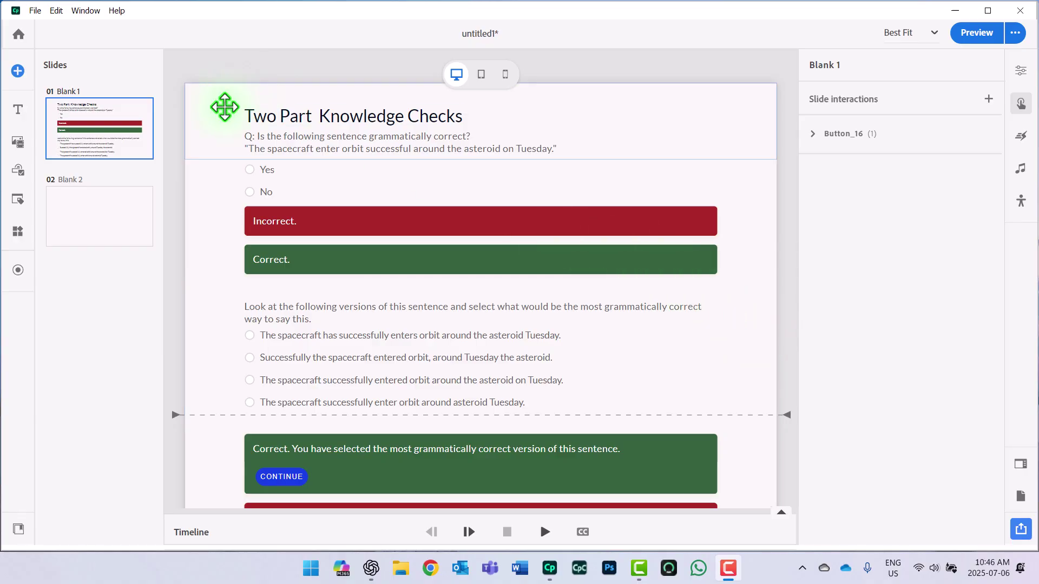
# Examine the slide's question text, both radio groups, and the correct and incorrect feedback blocks, including their publish visibility
pyautogui.click(210, 124)
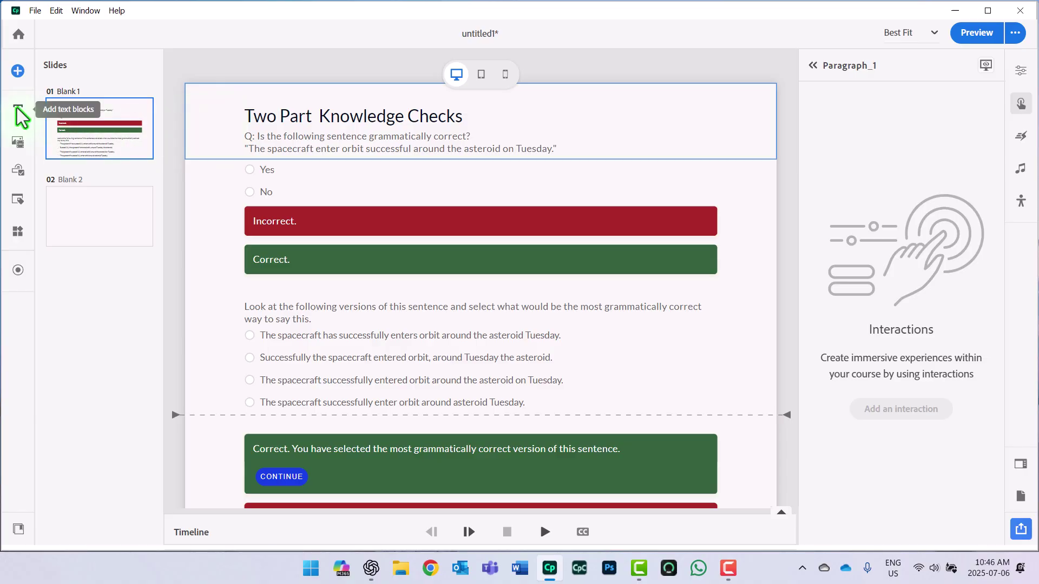
pyautogui.click(210, 178)
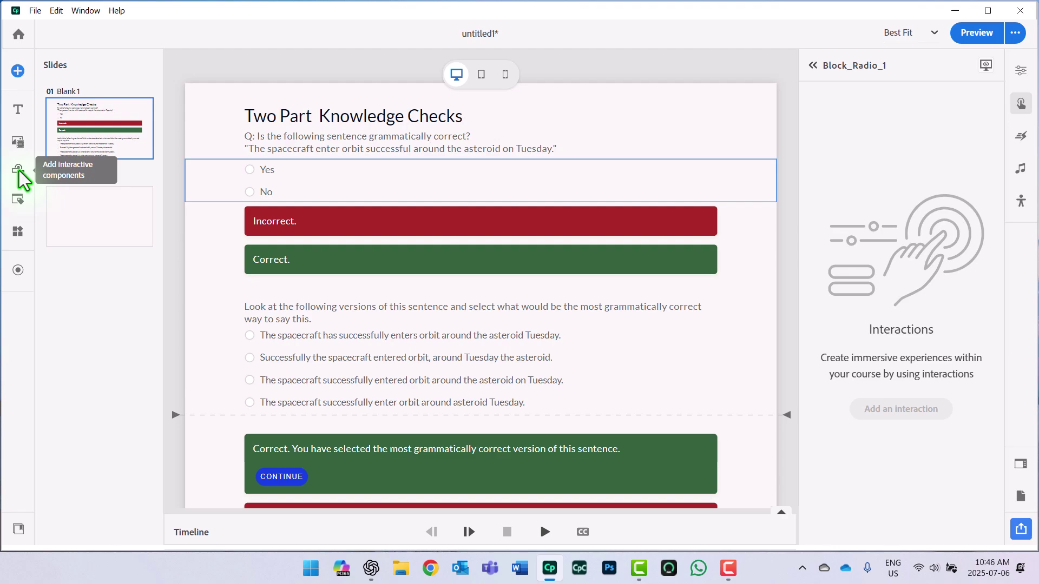
pyautogui.click(207, 223)
pyautogui.click(210, 265)
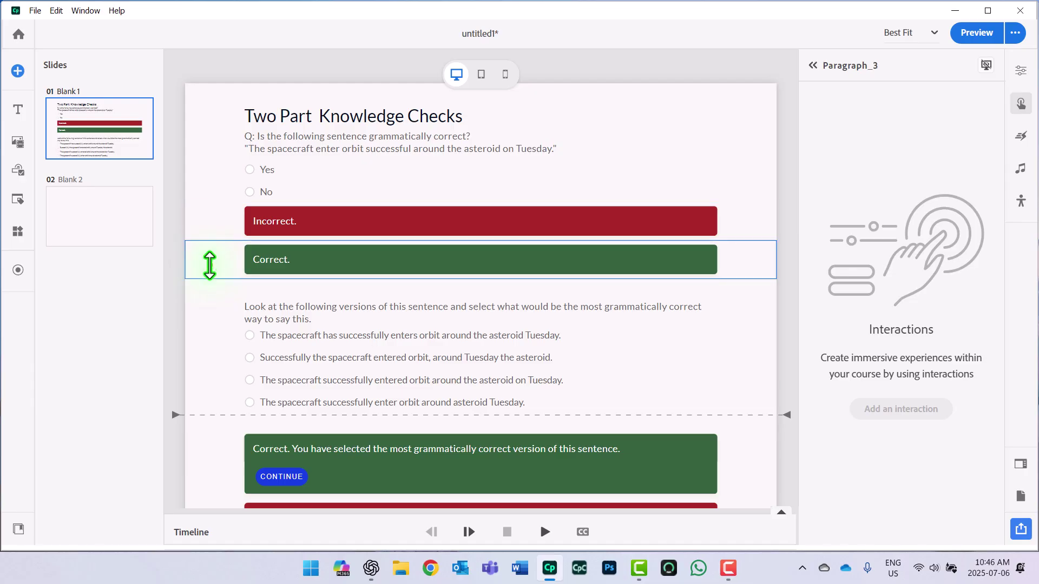
pyautogui.click(210, 266)
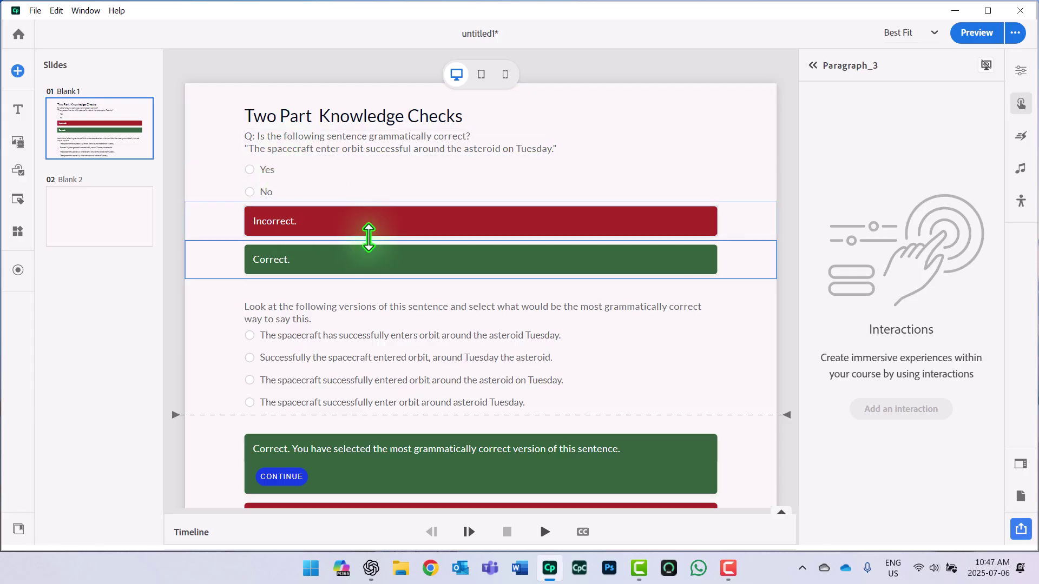
pyautogui.click(204, 330)
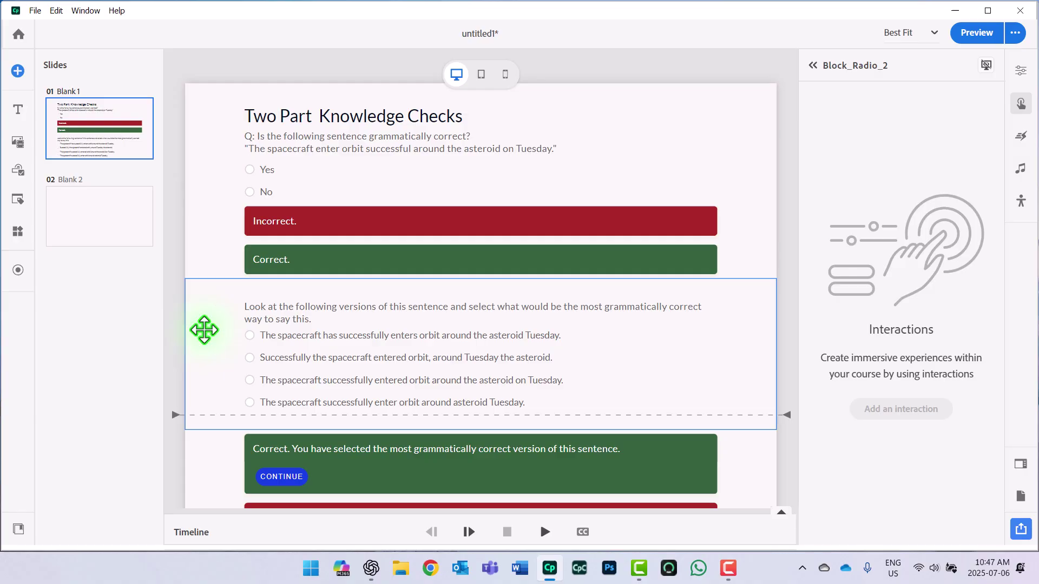
pyautogui.click(20, 170)
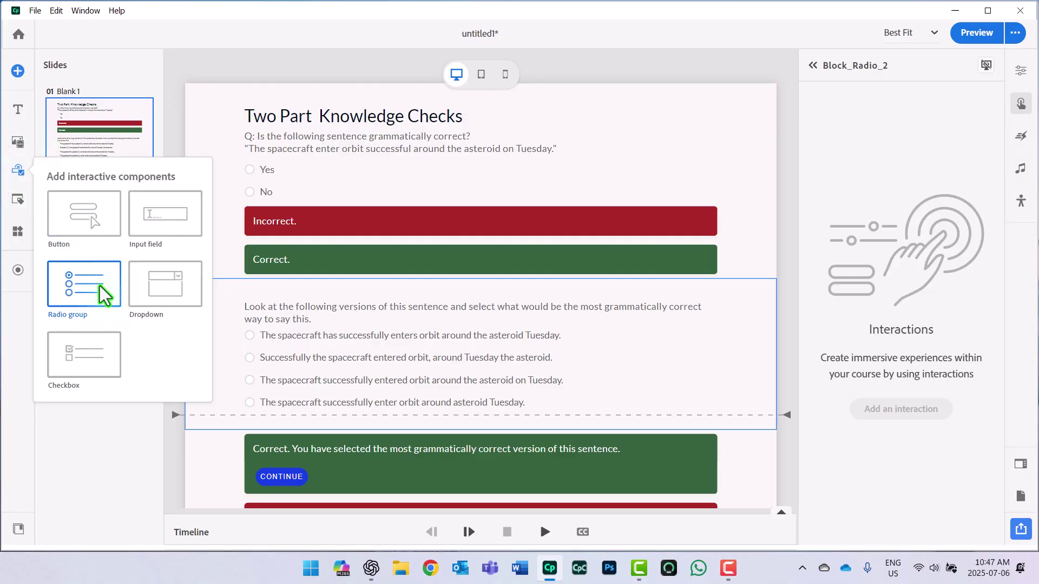
pyautogui.click(96, 454)
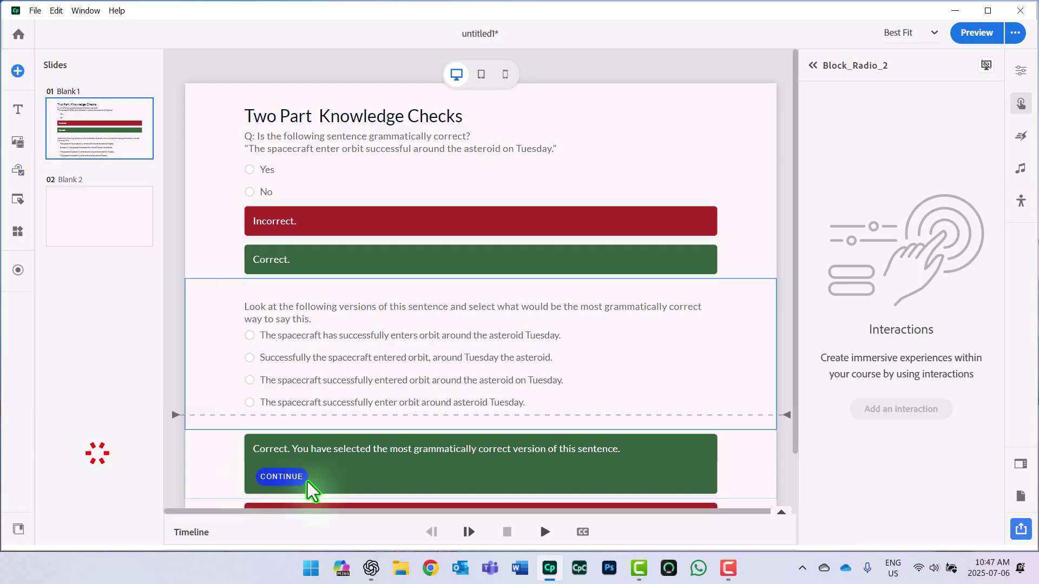
pyautogui.scroll(-1, 336, 433)
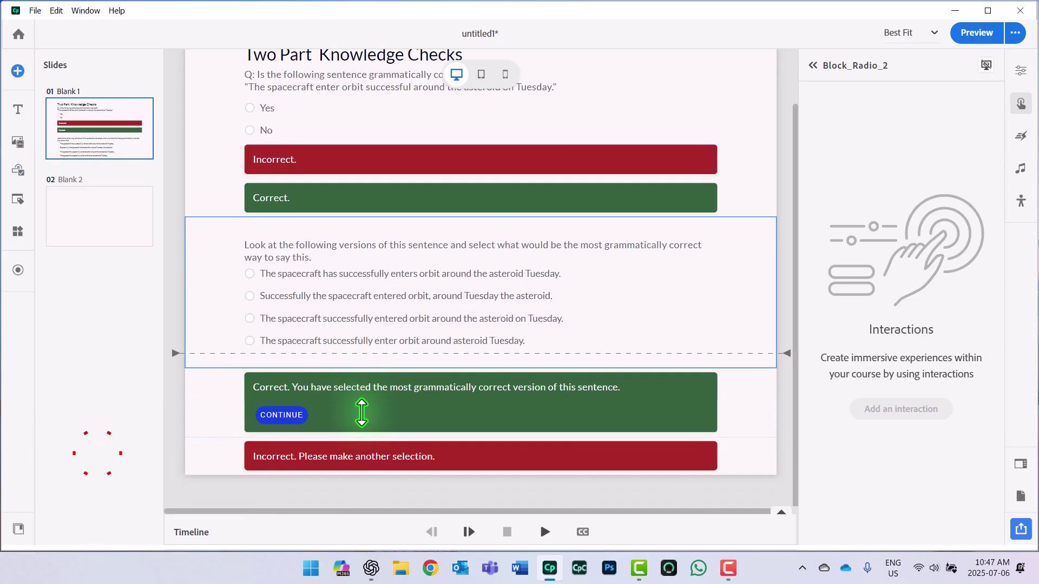
pyautogui.click(212, 405)
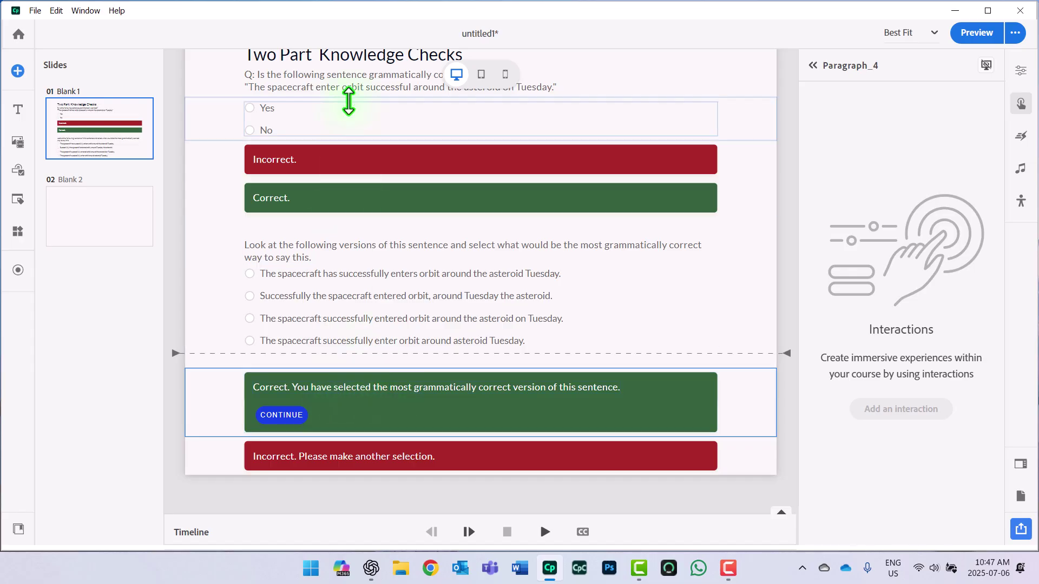
pyautogui.click(218, 455)
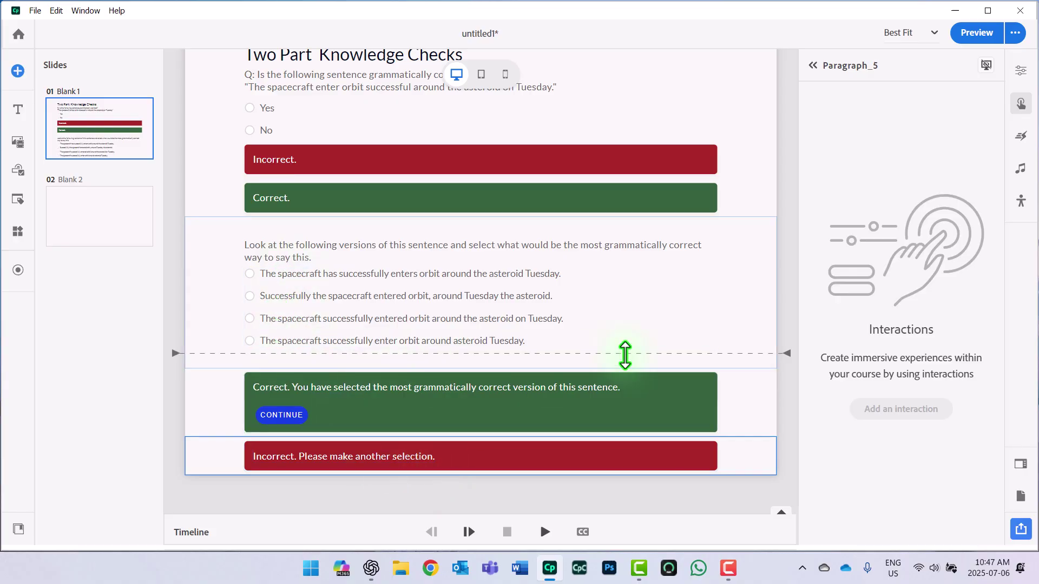
pyautogui.scroll(2, 600, 319)
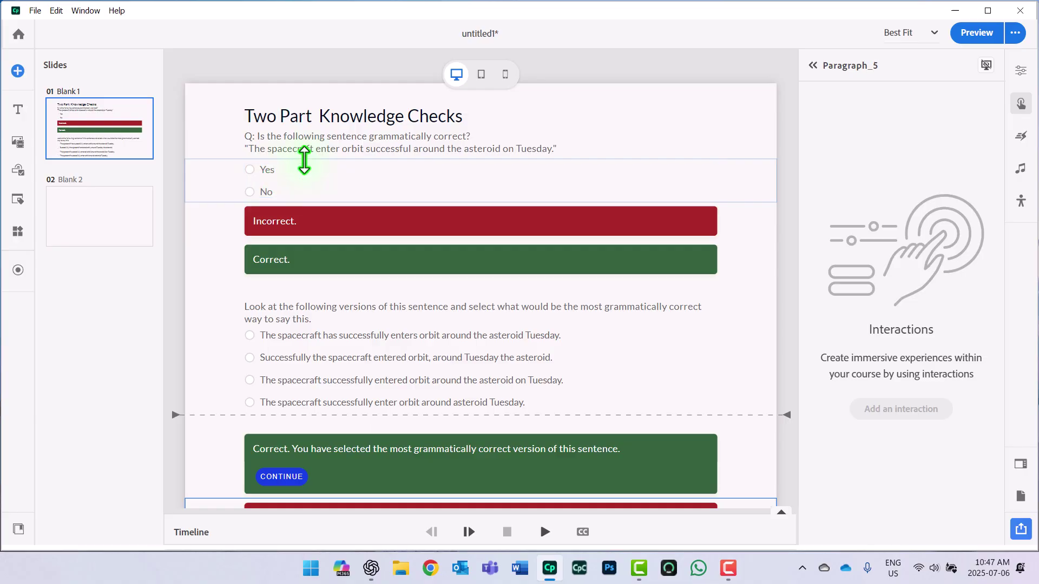
pyautogui.click(212, 221)
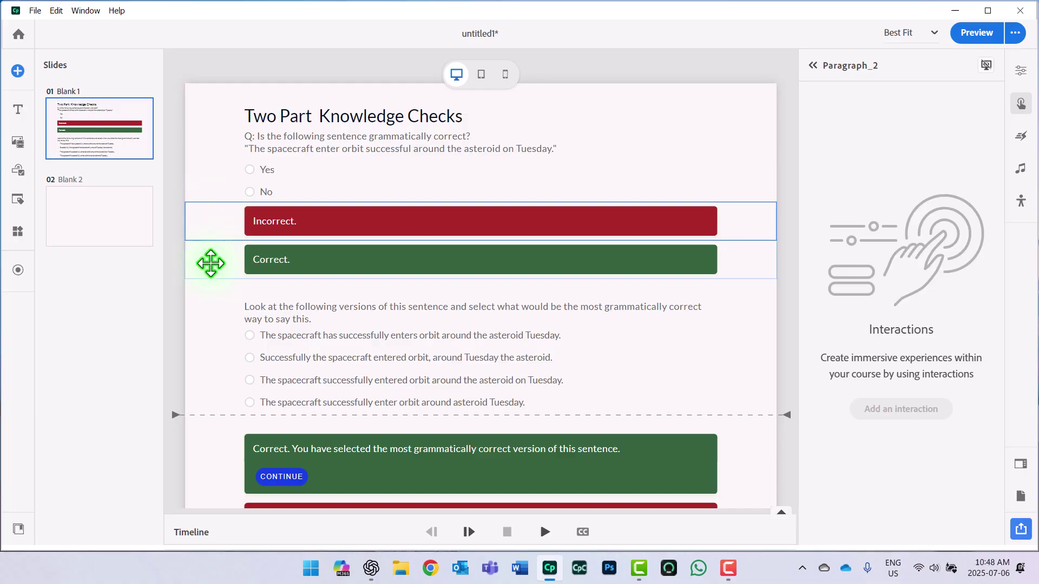
pyautogui.scroll(-2, 211, 379)
pyautogui.scroll(2, 205, 408)
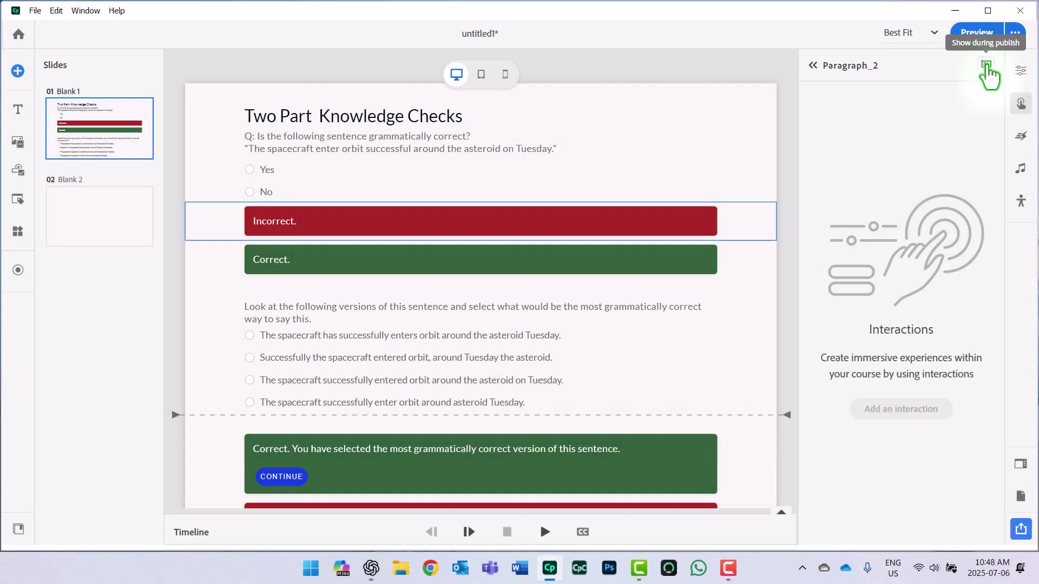
# Preview the project in the browser, play the first slide to check its initial display, and close the preview
pyautogui.click(985, 32)
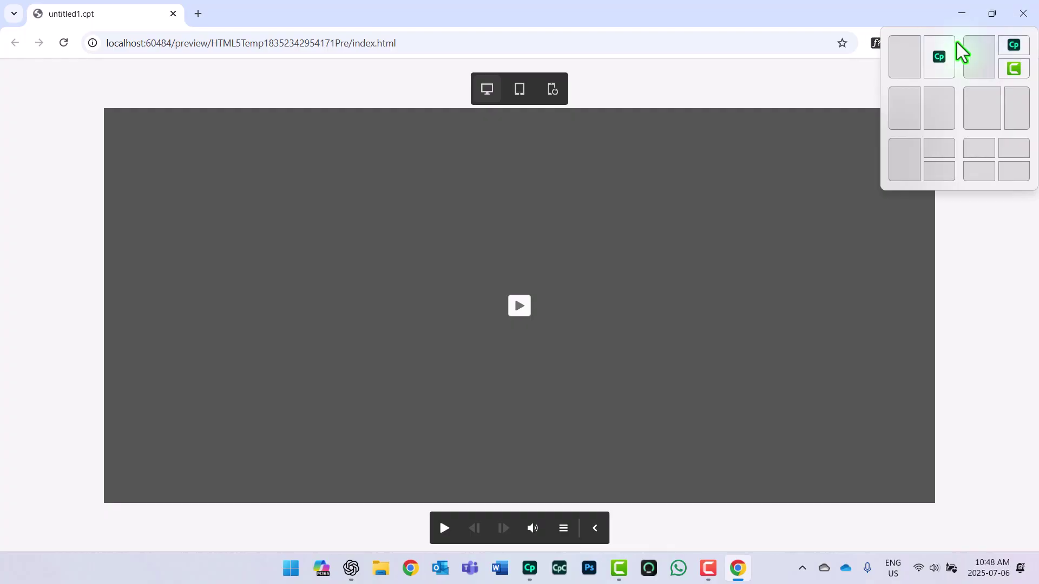
pyautogui.click(519, 312)
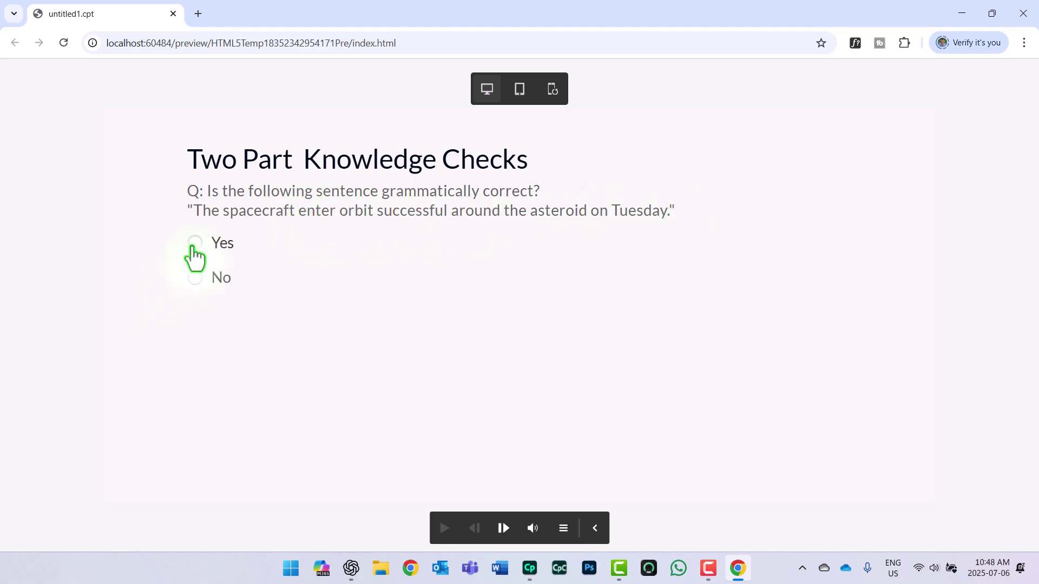
pyautogui.click(1022, 15)
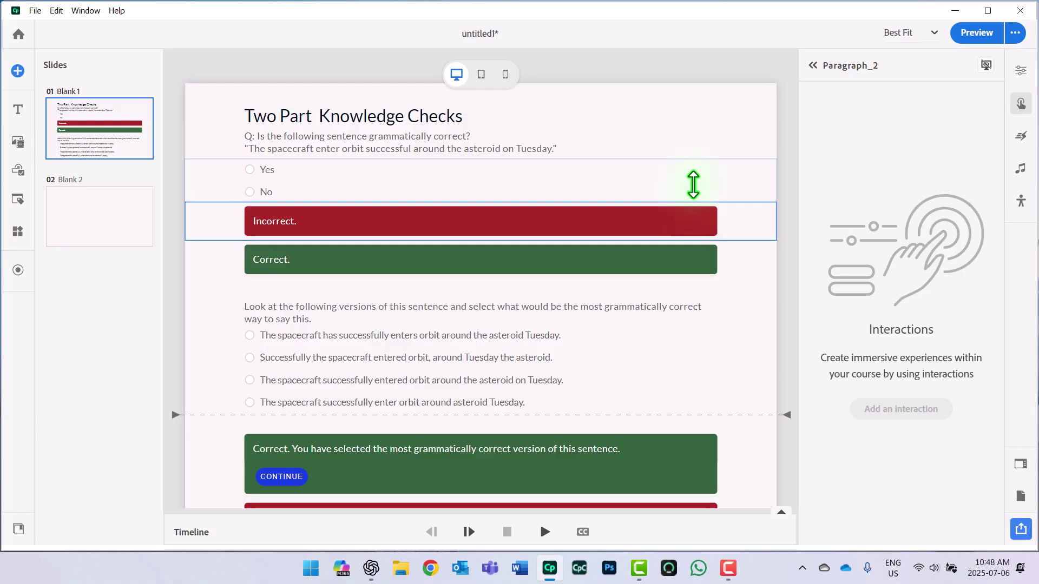
# Make selecting Yes in the first radio group show content sections Paragraph_2 and Block_Radio_2, with state reset on slide revisit
pyautogui.click(268, 182)
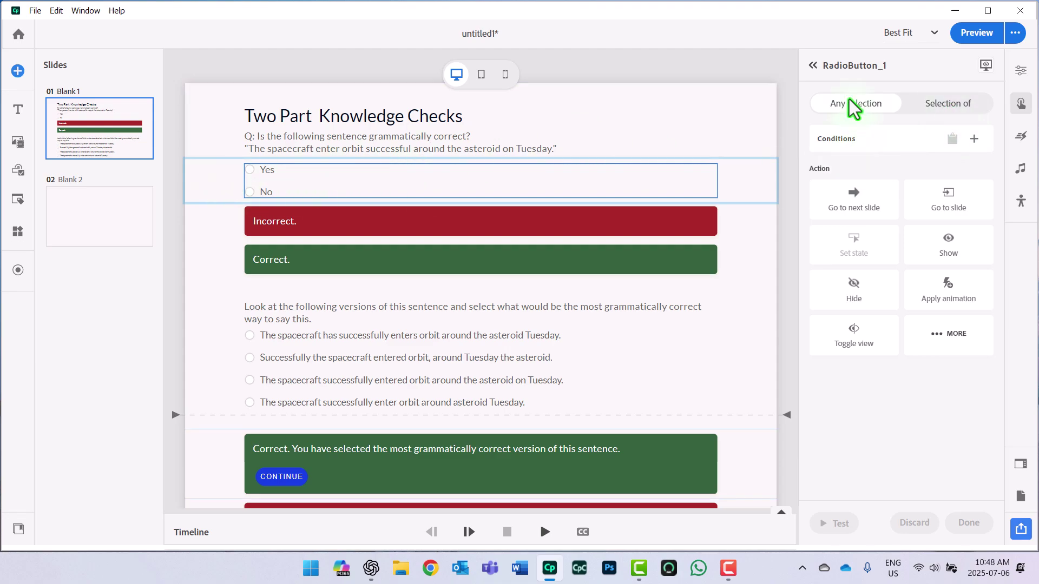
pyautogui.click(950, 106)
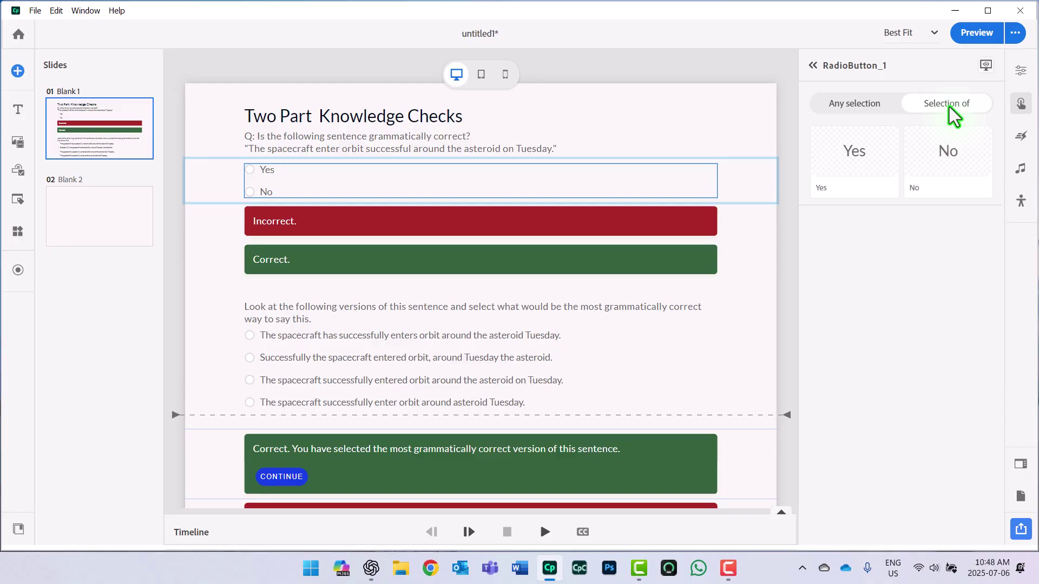
pyautogui.click(860, 162)
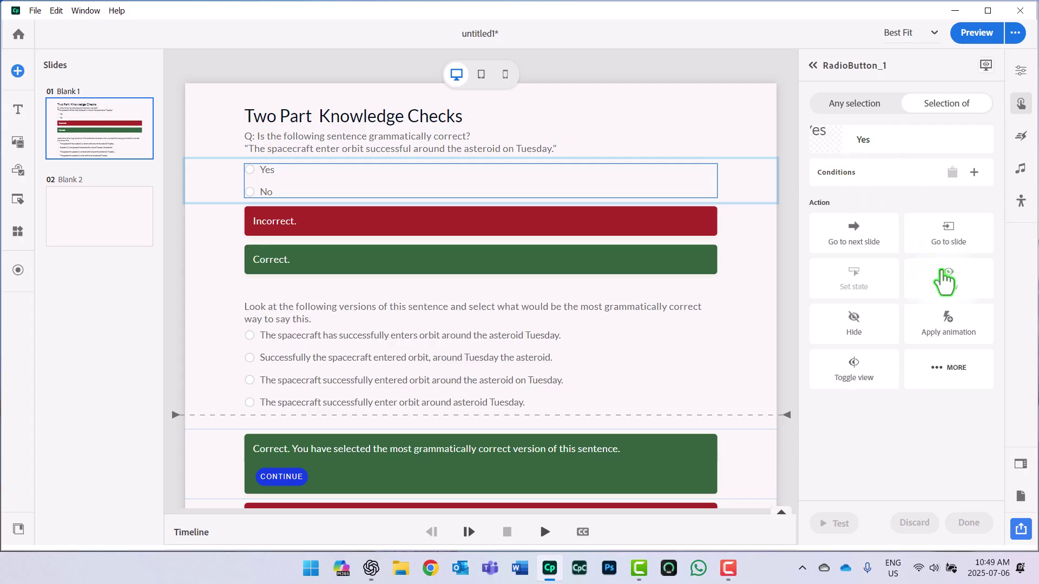
pyautogui.click(946, 279)
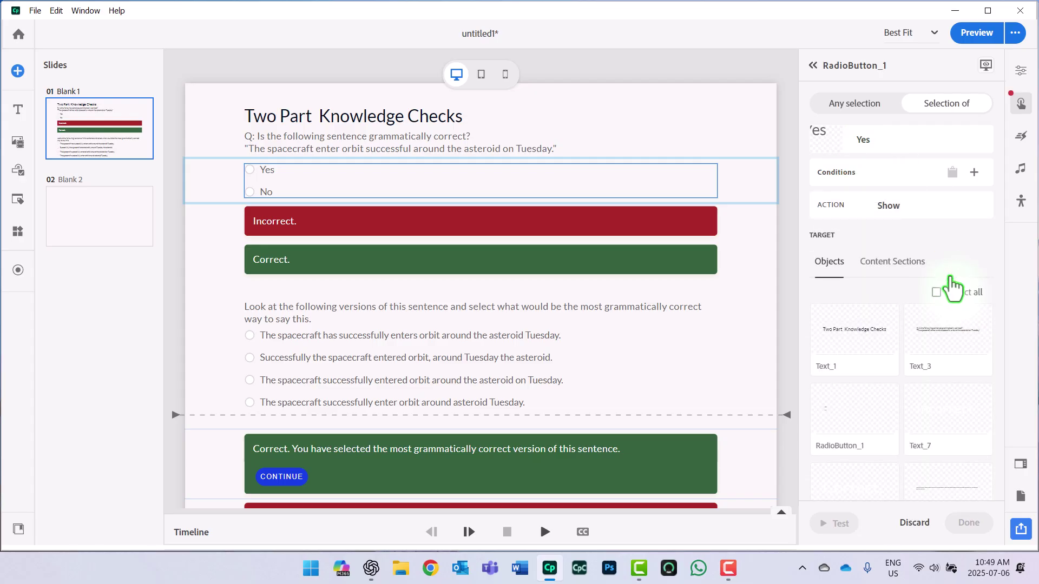
pyautogui.click(890, 264)
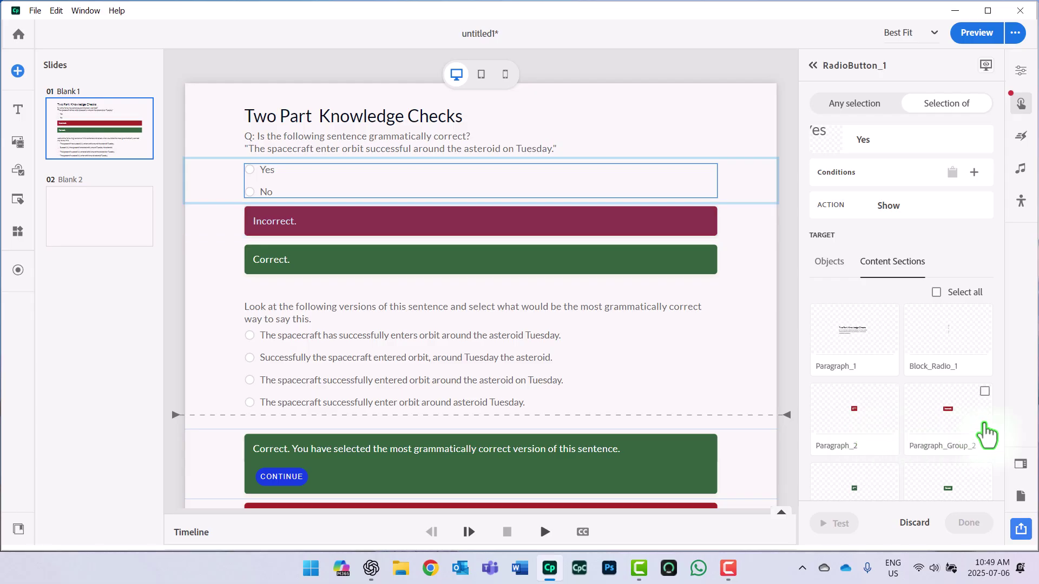
pyautogui.click(871, 431)
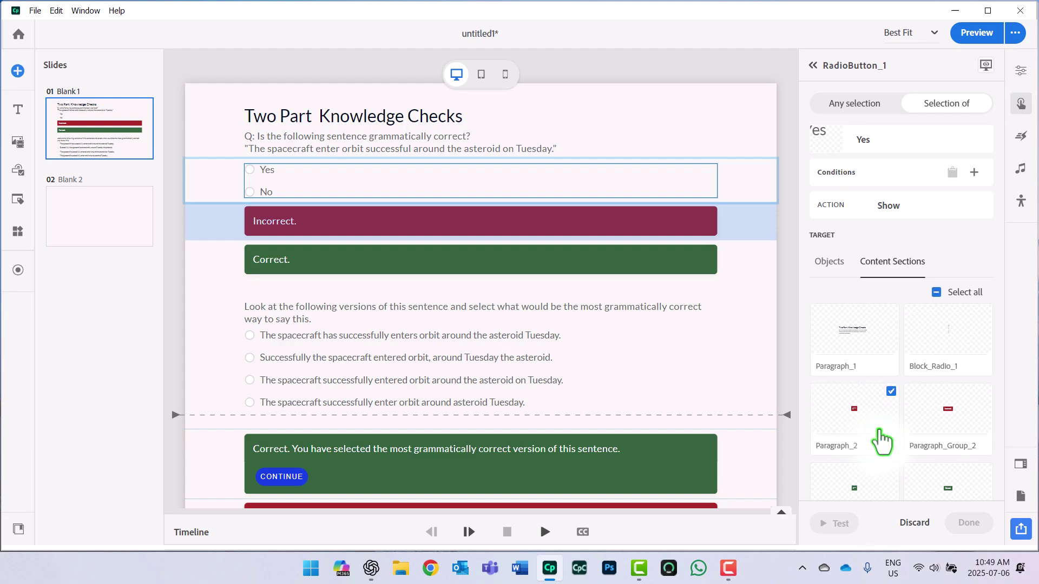
pyautogui.scroll(-3, 957, 409)
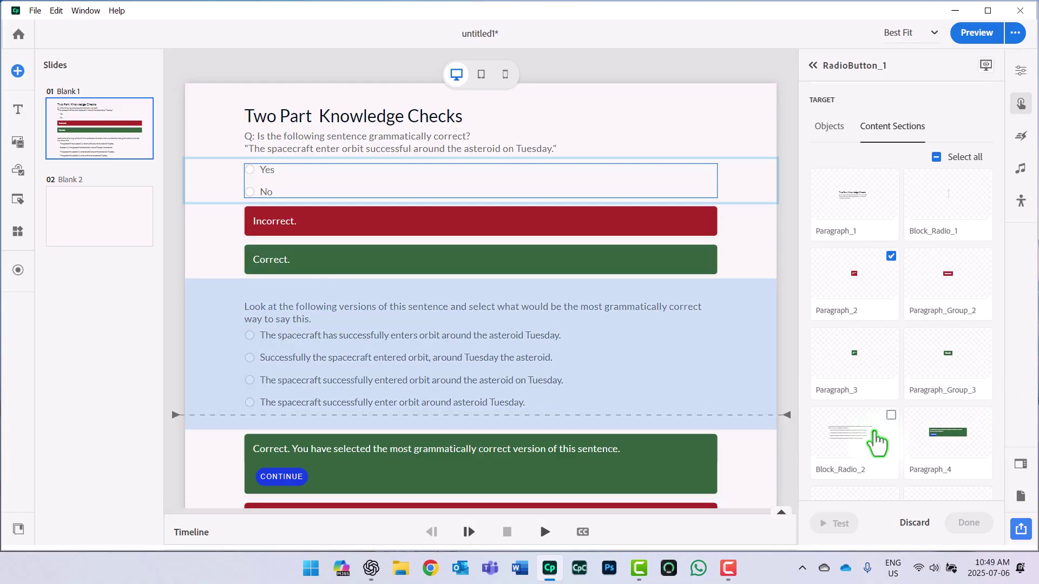
pyautogui.click(891, 415)
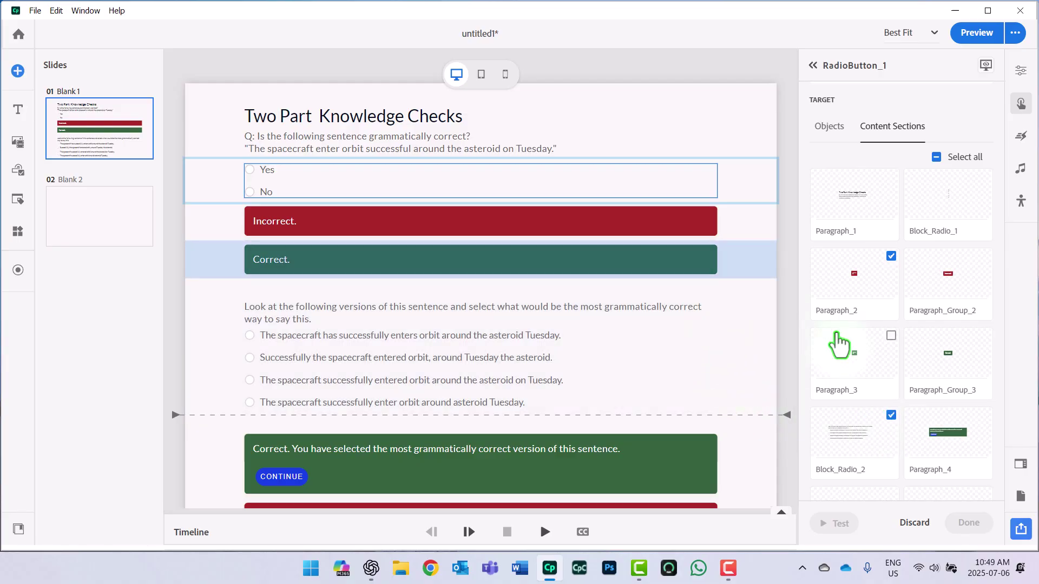
pyautogui.scroll(-5, 958, 399)
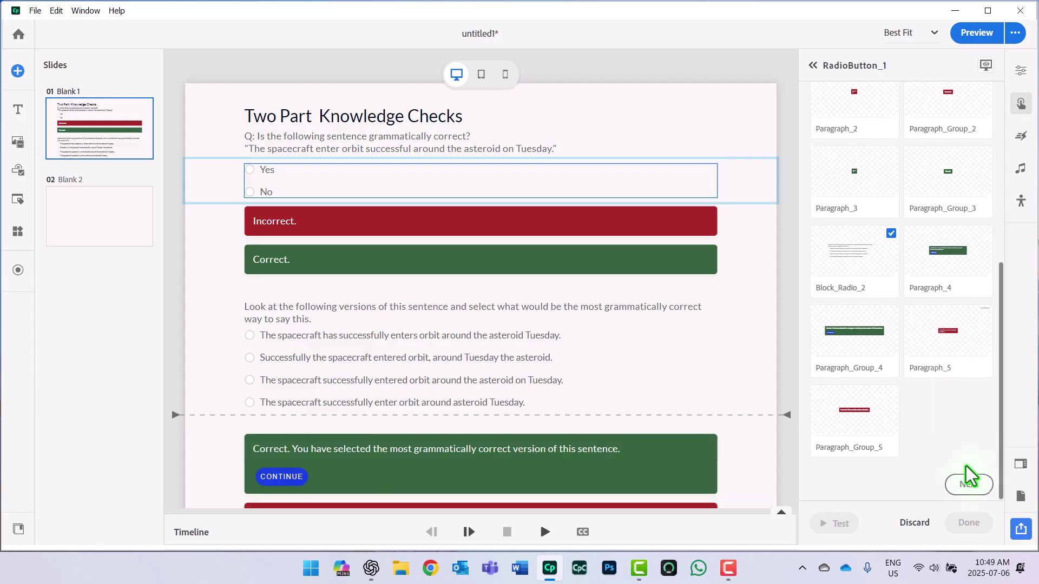
pyautogui.click(969, 484)
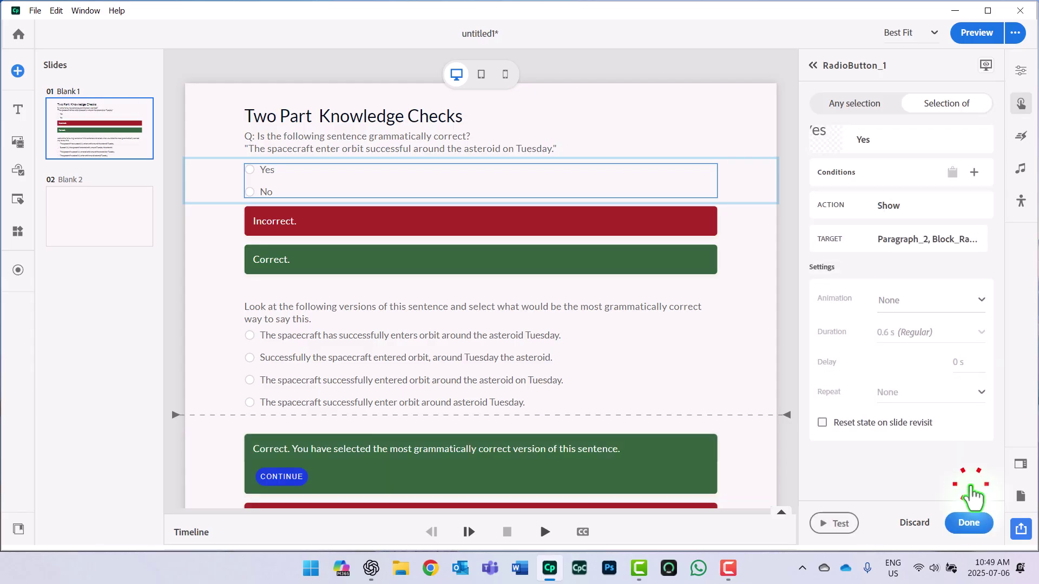
pyautogui.click(856, 421)
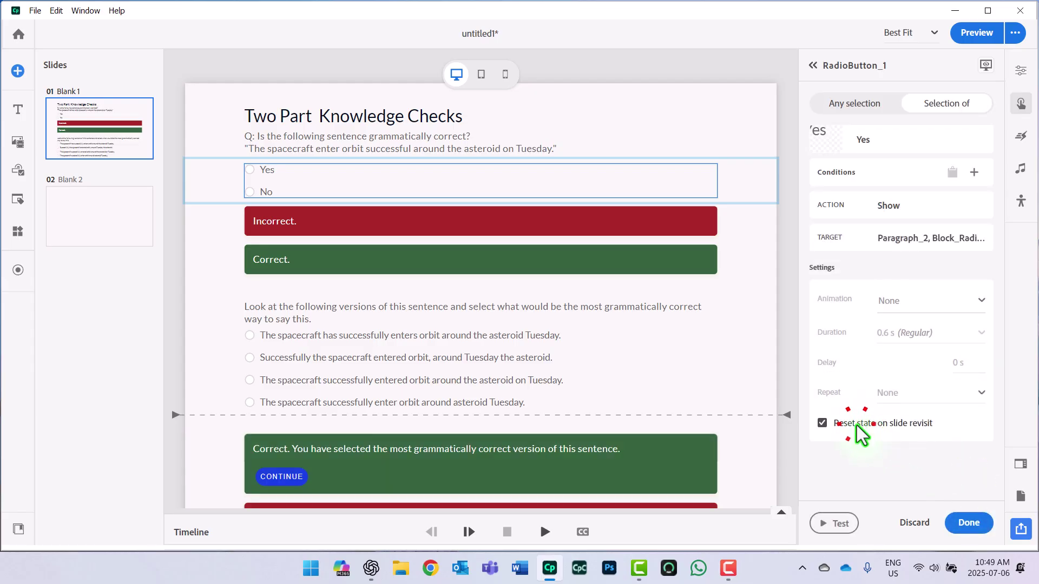
pyautogui.click(974, 524)
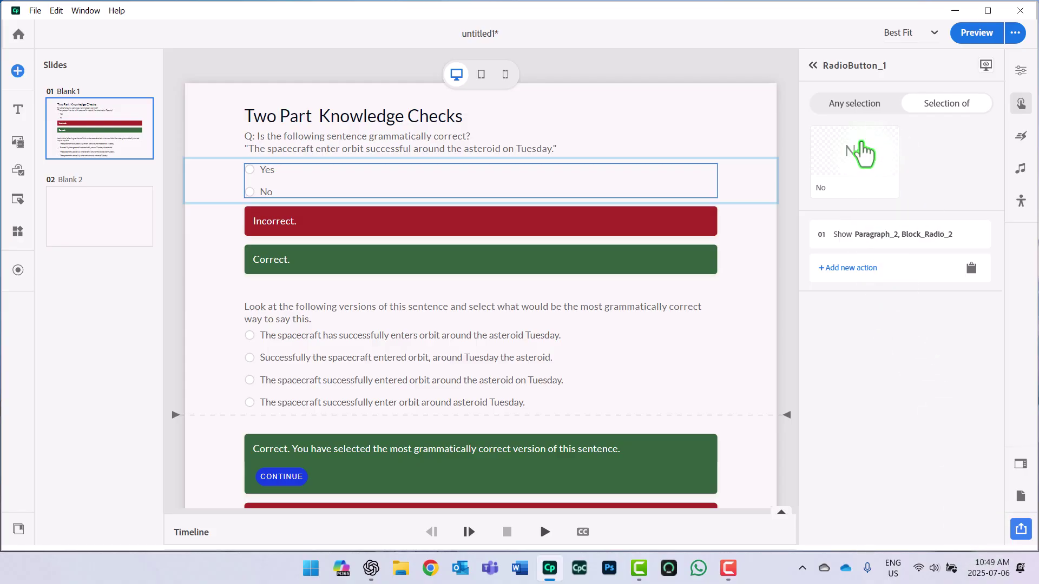
# Make selecting No in the first radio group show content section Paragraph_3, with state reset on slide revisit
pyautogui.click(862, 145)
pyautogui.click(943, 286)
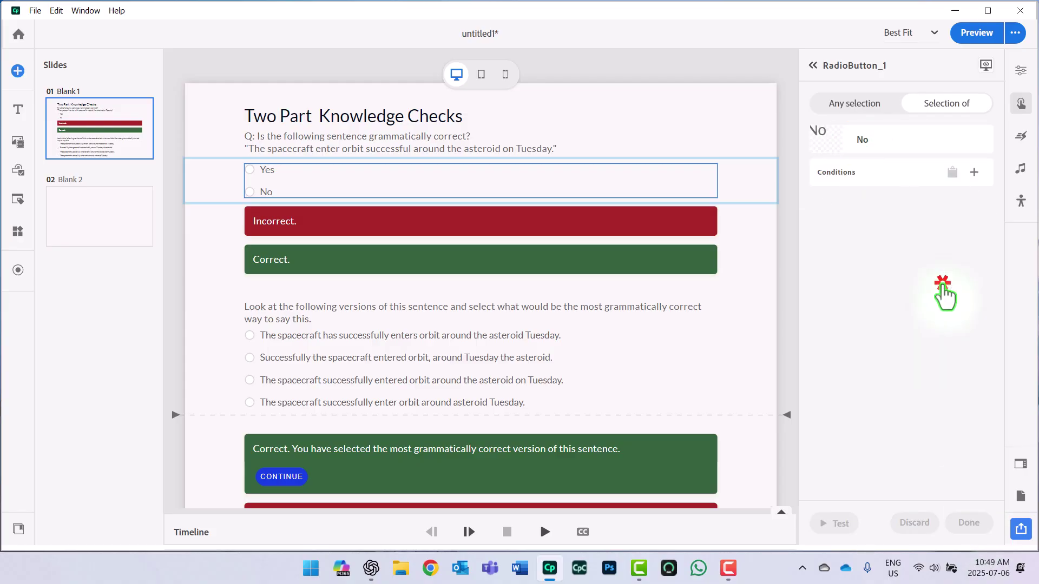
pyautogui.click(900, 267)
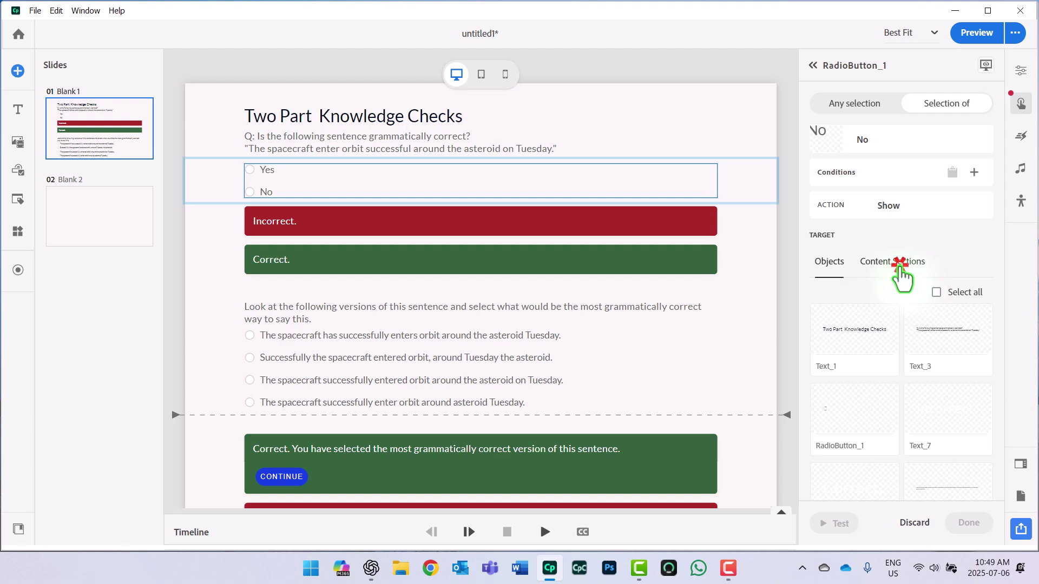
pyautogui.moveTo(936, 417)
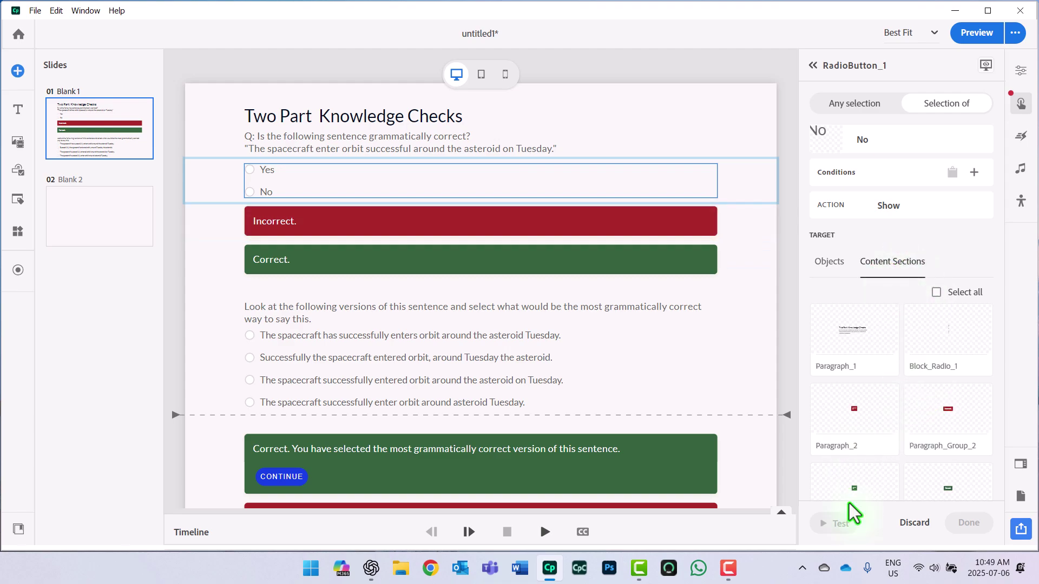
pyautogui.moveTo(850, 501)
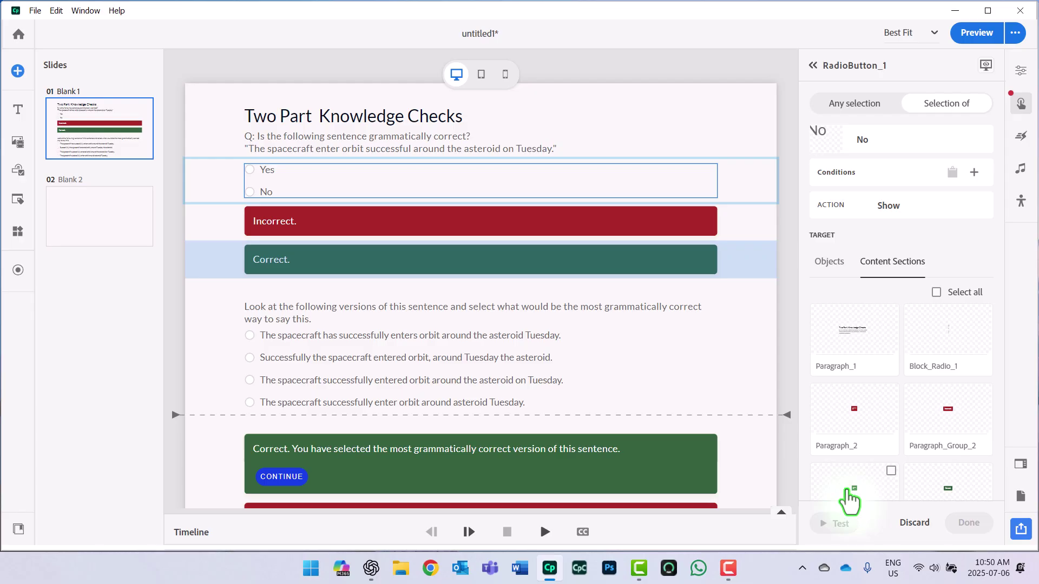
pyautogui.scroll(-1, 853, 465)
pyautogui.click(860, 431)
pyautogui.scroll(-3, 941, 459)
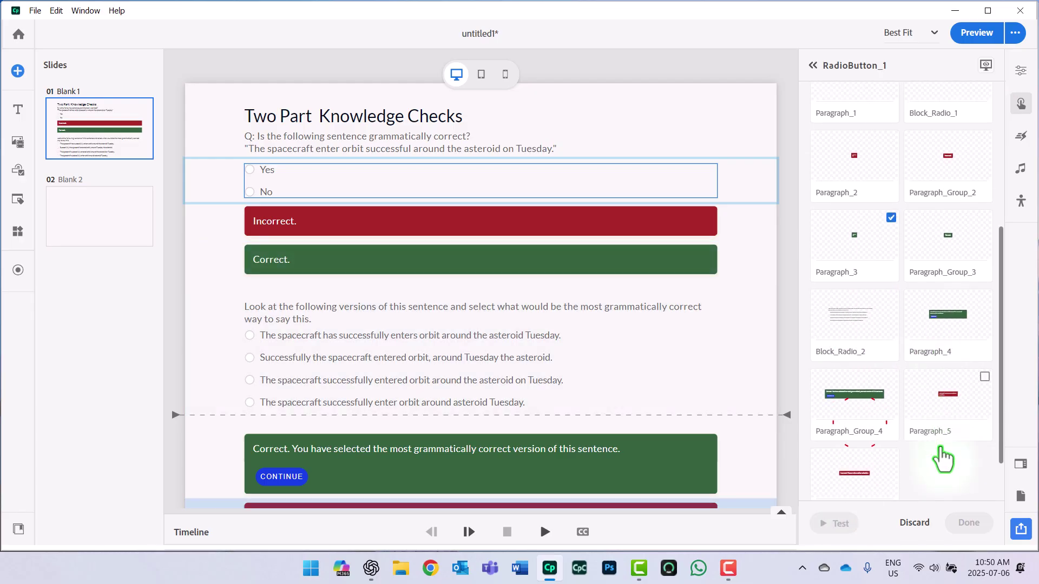
pyautogui.scroll(-1, 942, 459)
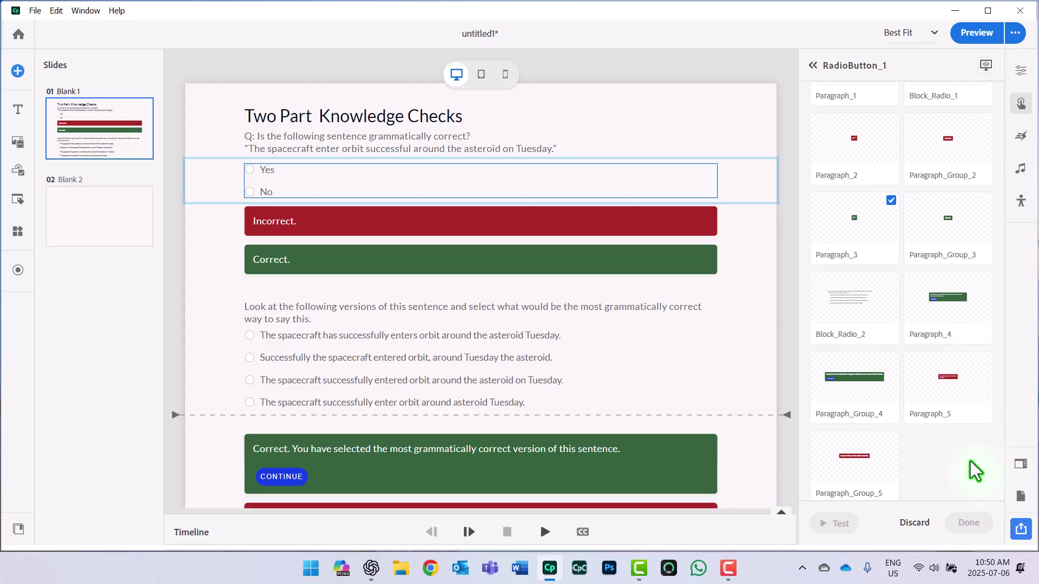
pyautogui.scroll(-3, 970, 461)
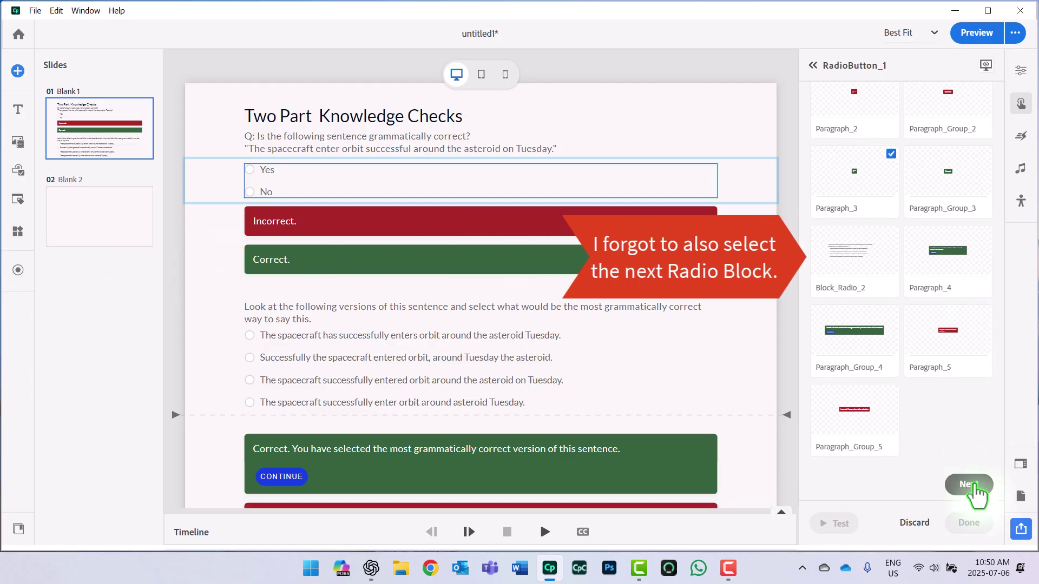
pyautogui.click(968, 485)
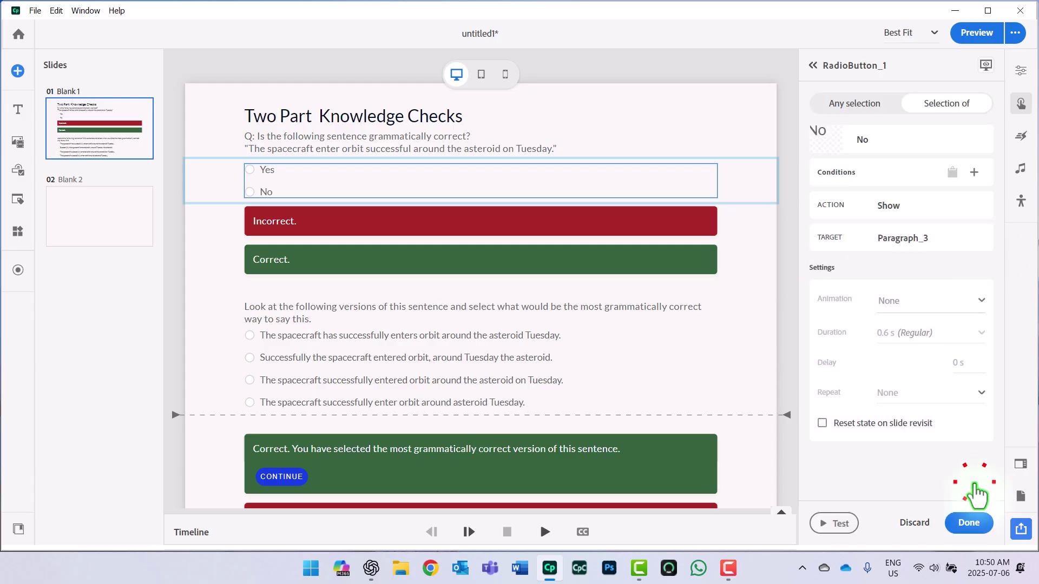
pyautogui.click(902, 425)
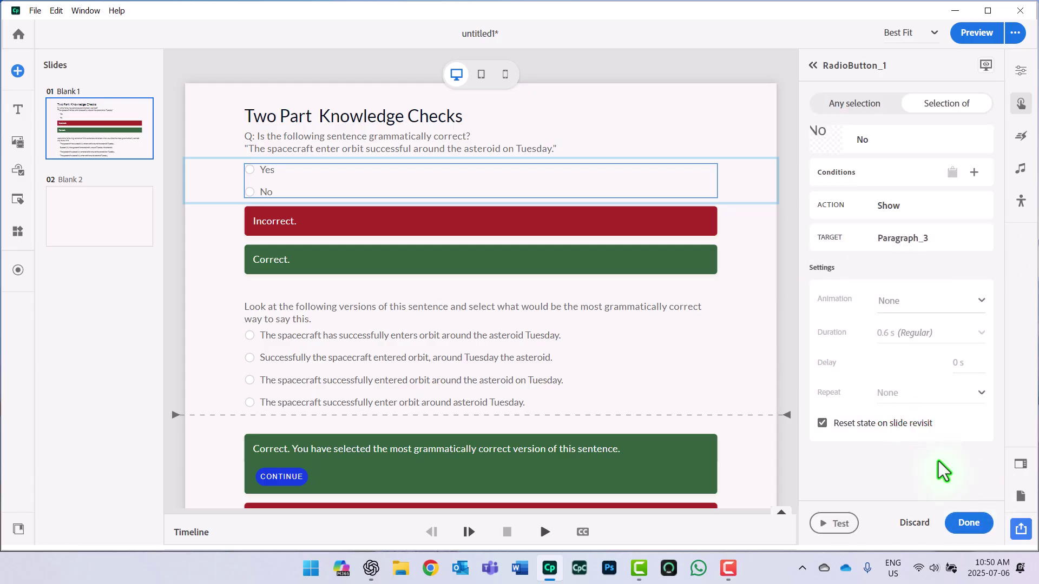
pyautogui.click(975, 526)
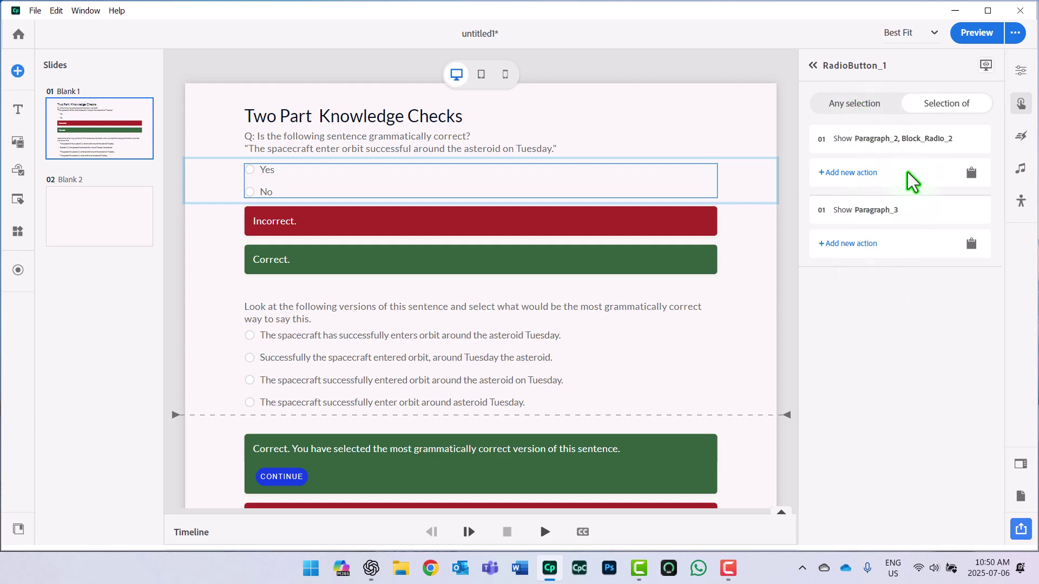
# Make any selection in the first radio group disable RadioButton_1
pyautogui.click(861, 103)
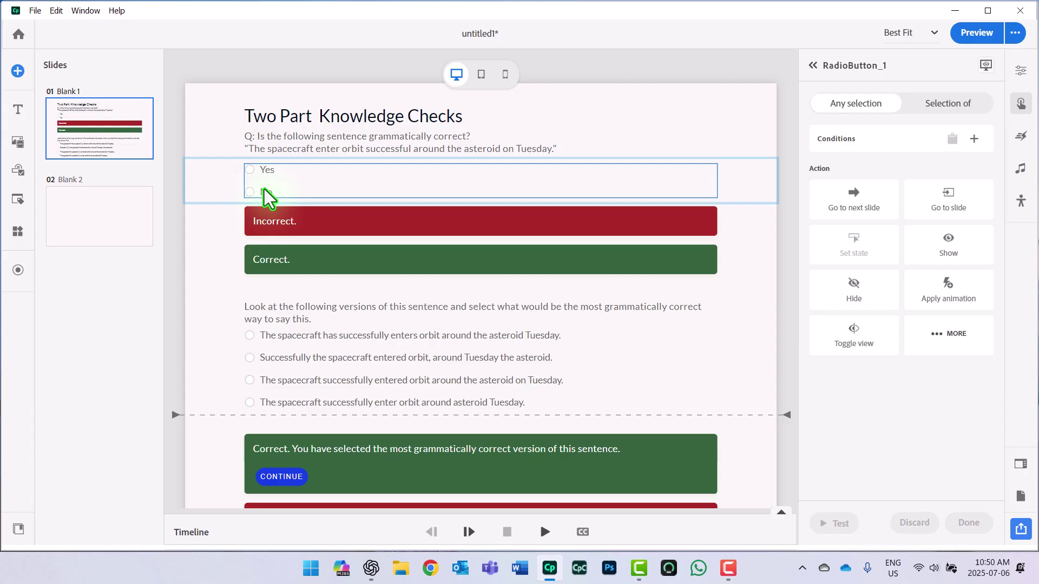
pyautogui.click(956, 335)
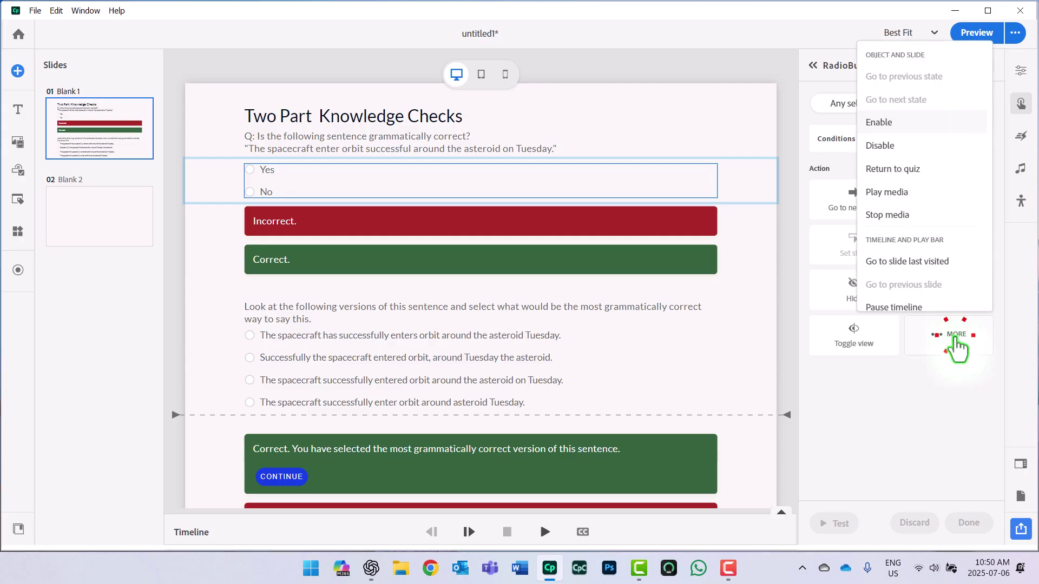
pyautogui.scroll(-3, 874, 157)
pyautogui.scroll(3, 922, 130)
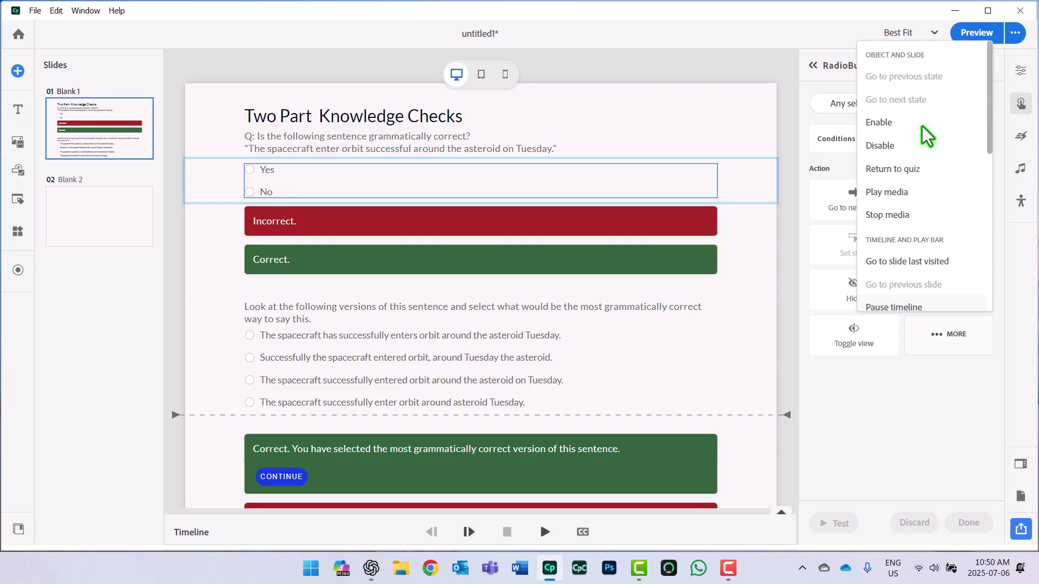
pyautogui.click(899, 147)
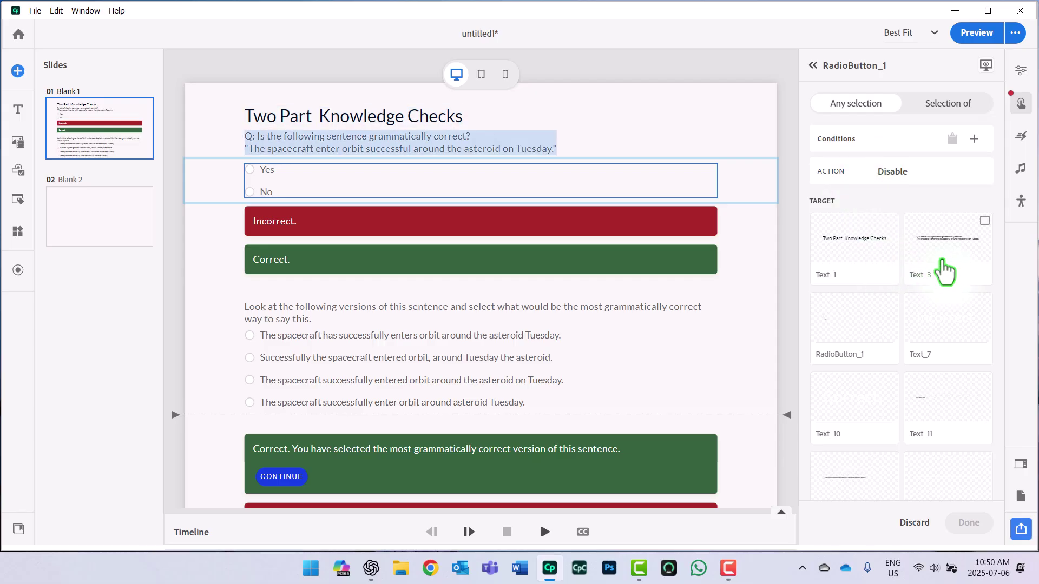
pyautogui.click(864, 335)
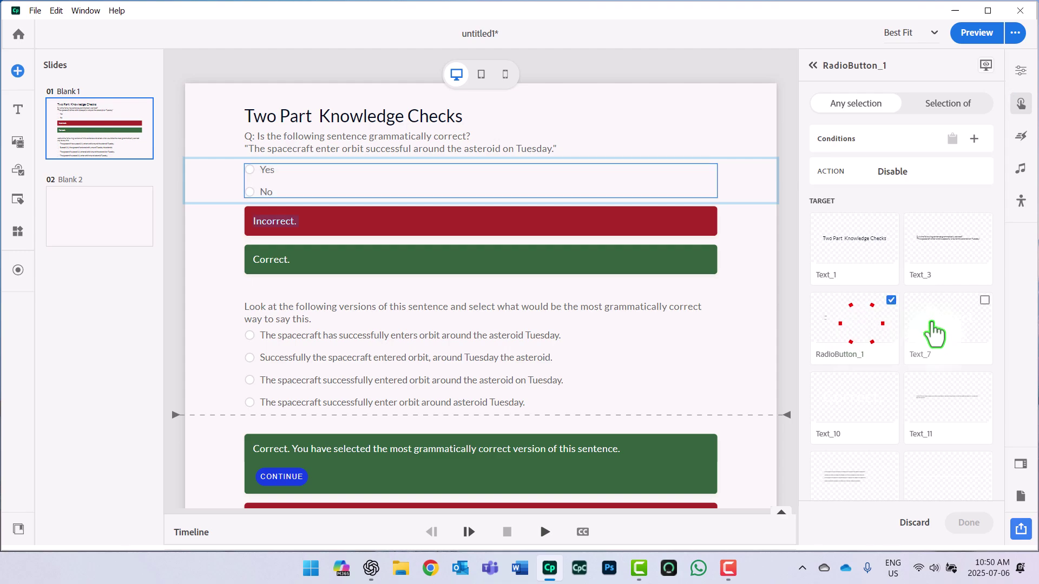
pyautogui.scroll(-3, 941, 373)
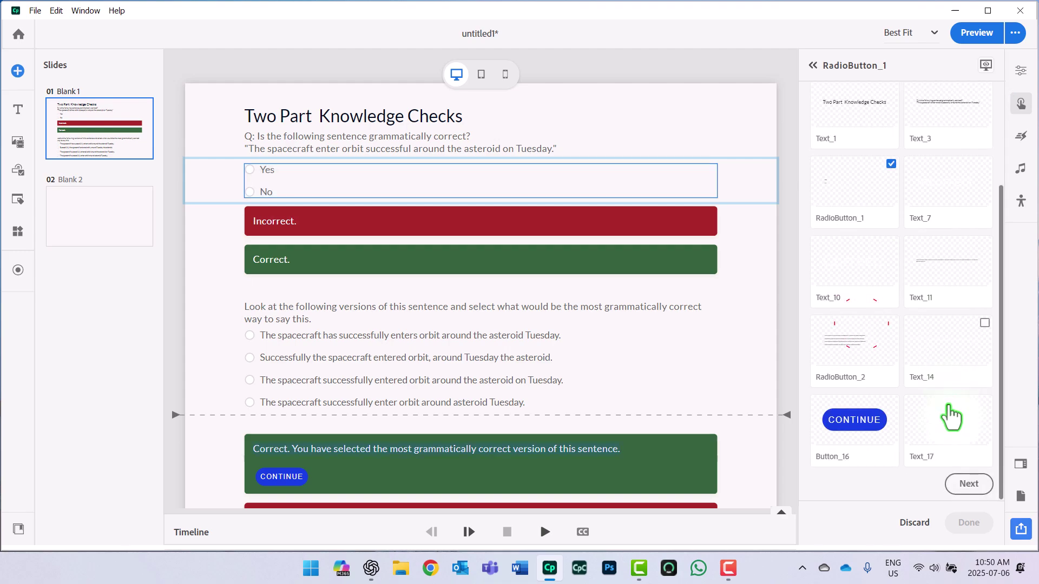
pyautogui.click(970, 484)
pyautogui.click(970, 524)
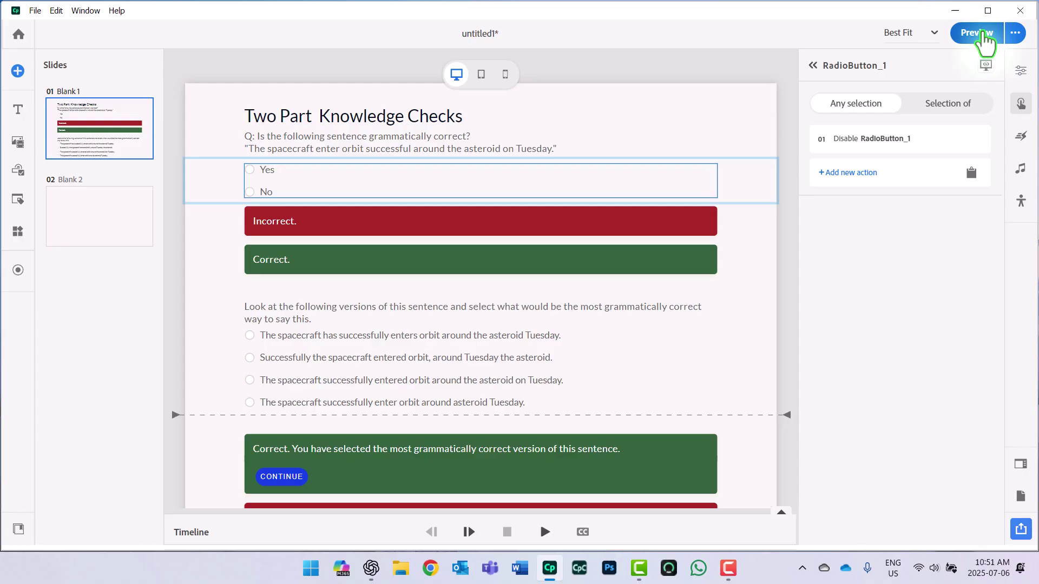
# Preview the project in the browser, answer Yes to the first question, and try switching the answer to No
pyautogui.click(978, 33)
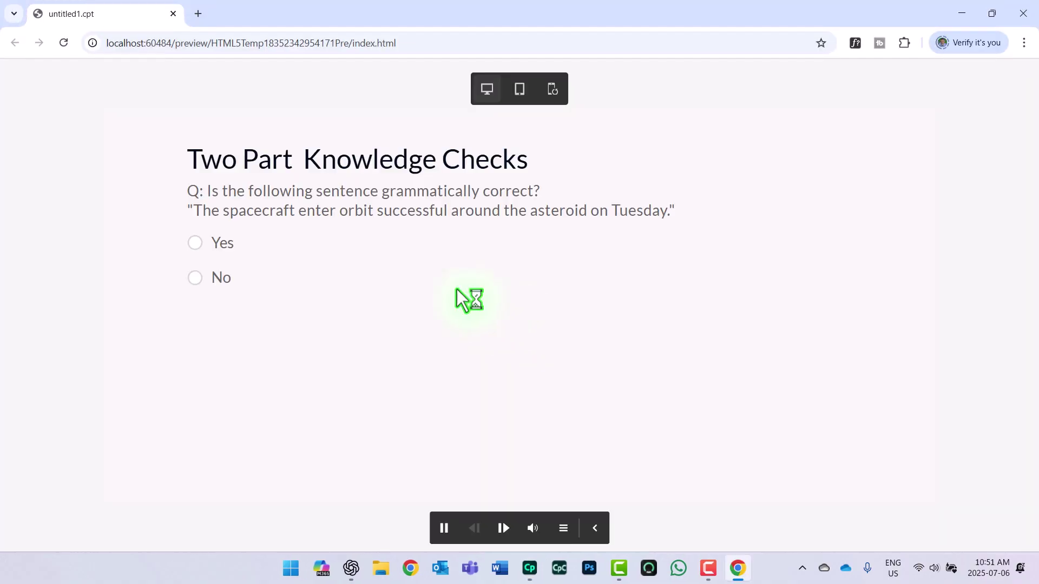
pyautogui.click(220, 243)
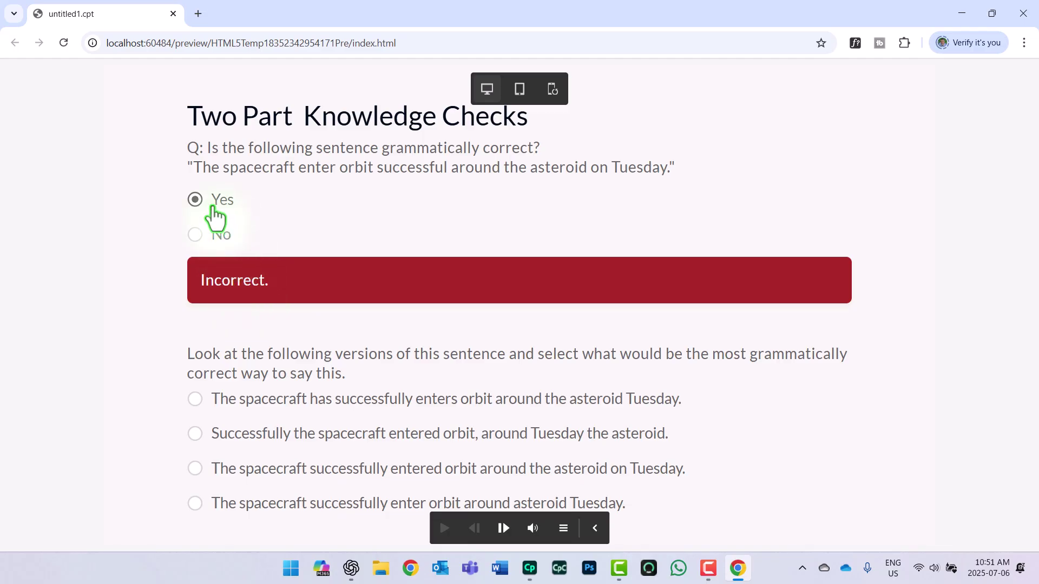
pyautogui.click(219, 202)
pyautogui.click(222, 226)
pyautogui.click(223, 200)
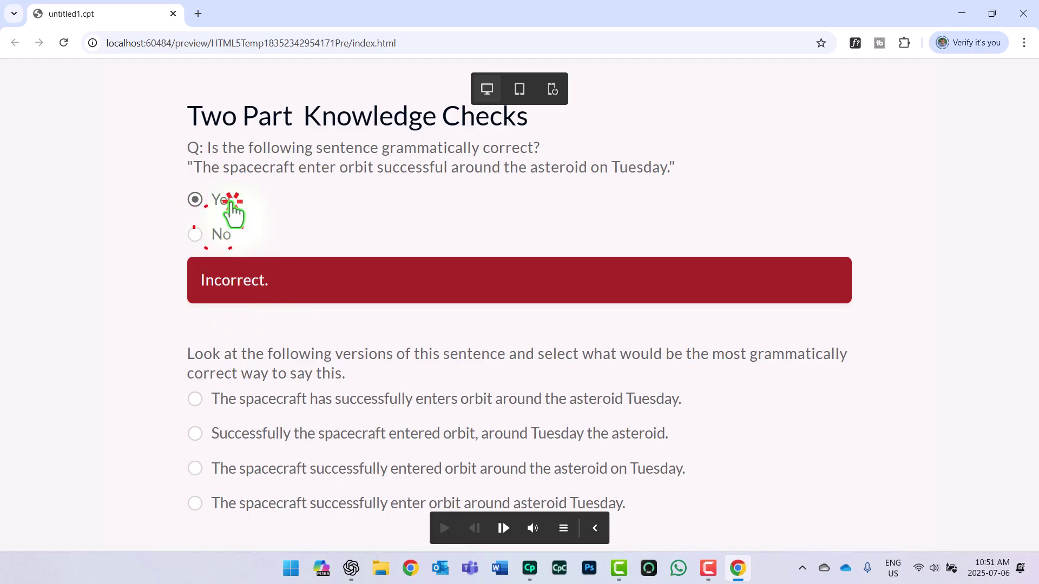
pyautogui.click(223, 233)
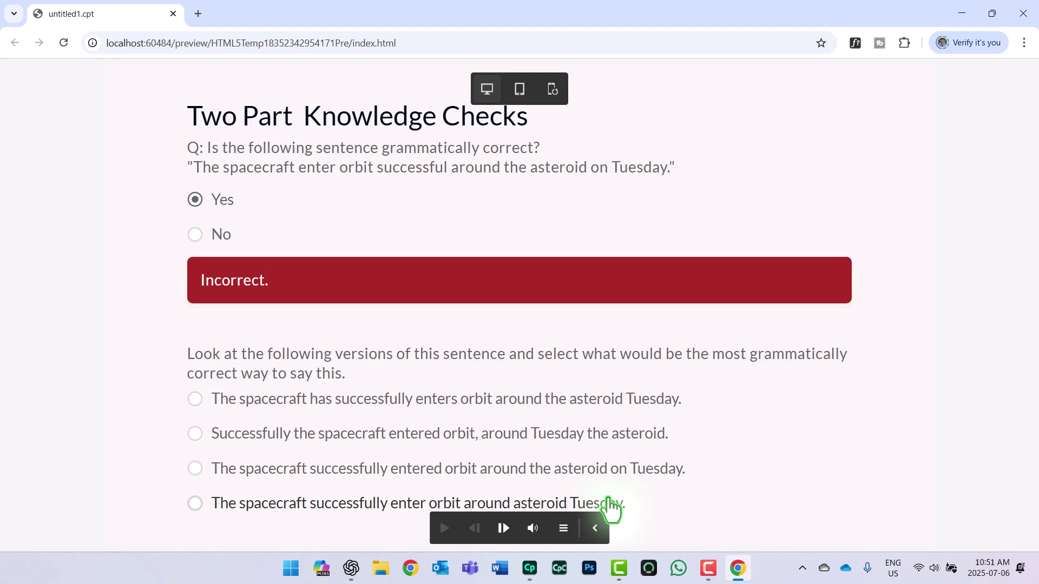
# Reload and play the preview, answer No to check its feedback, and close the preview
pyautogui.click(63, 43)
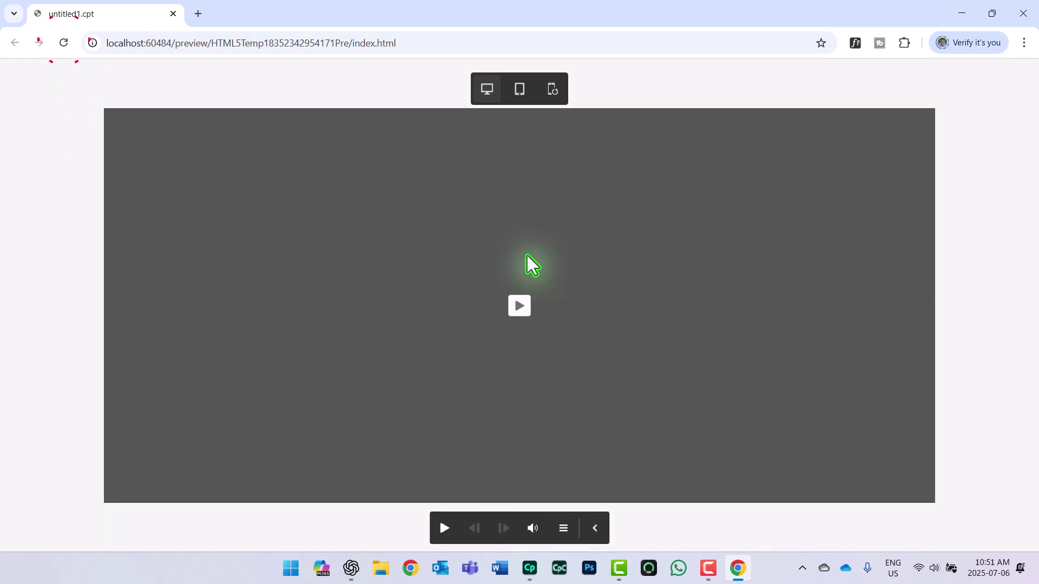
pyautogui.click(528, 313)
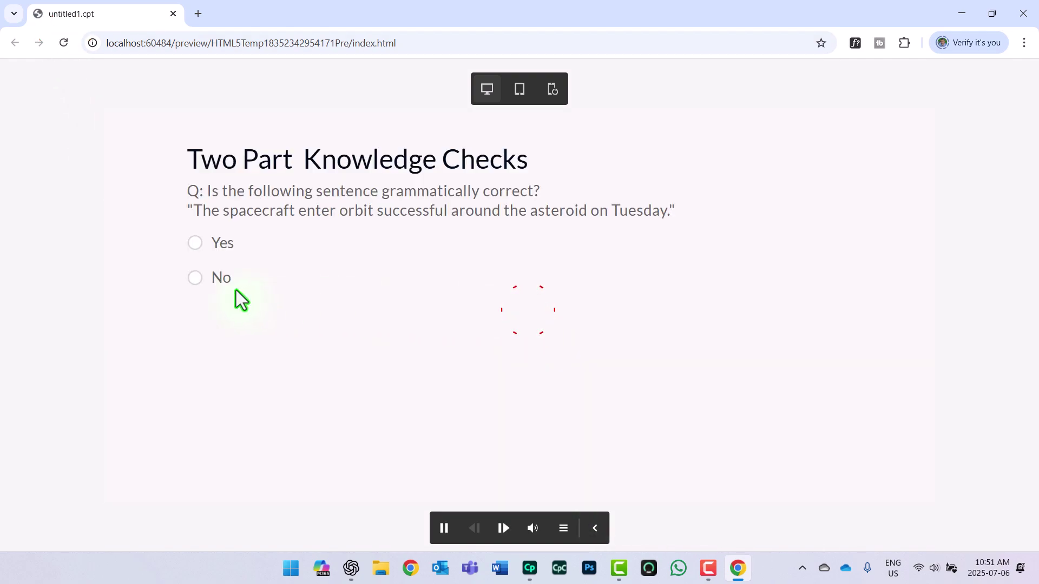
pyautogui.click(196, 279)
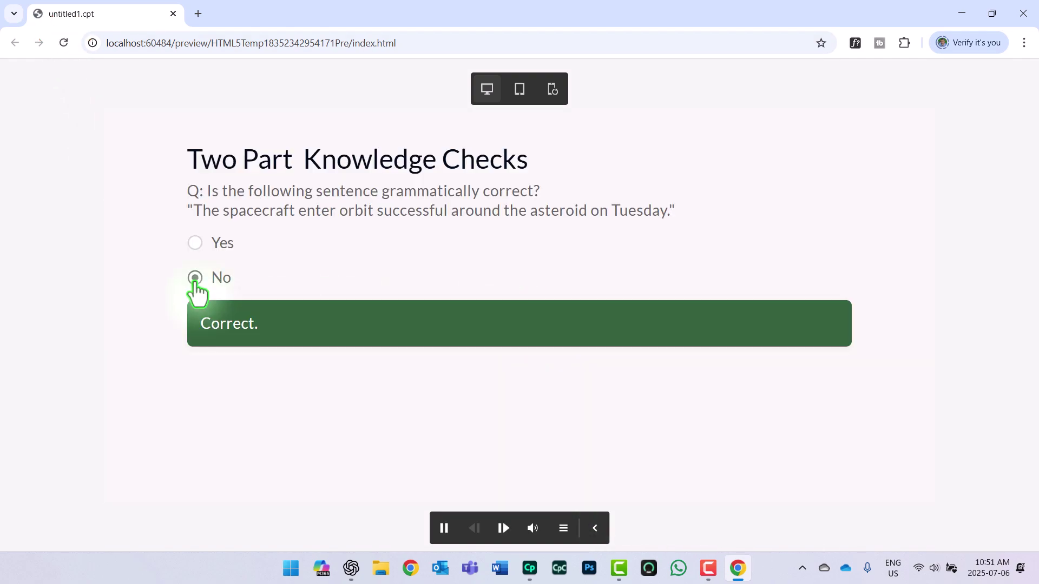
pyautogui.click(1022, 13)
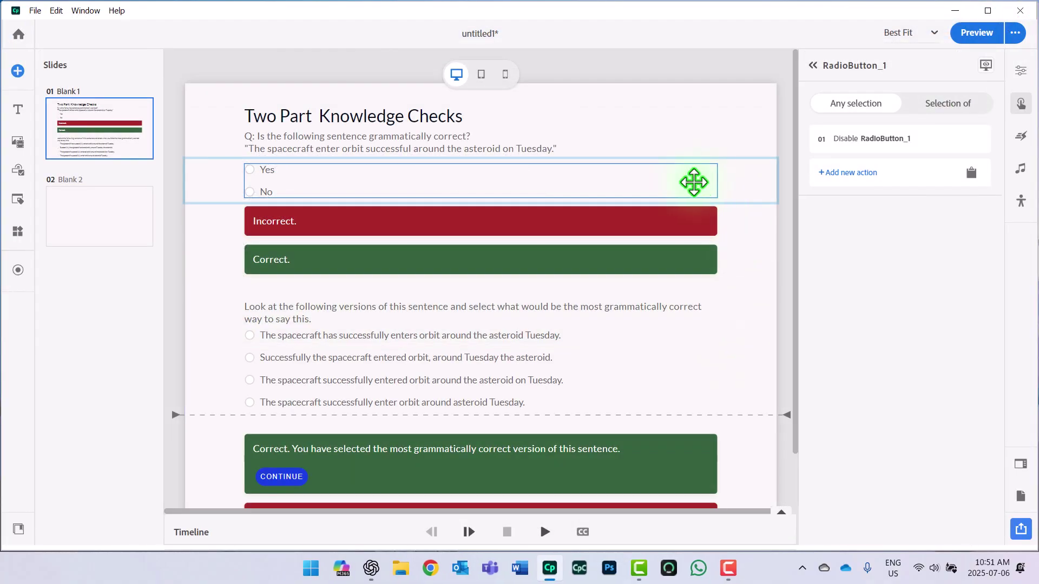
# Edit the target of the No option's Show Paragraph_3 action and select object RadioButton_2
pyautogui.click(693, 180)
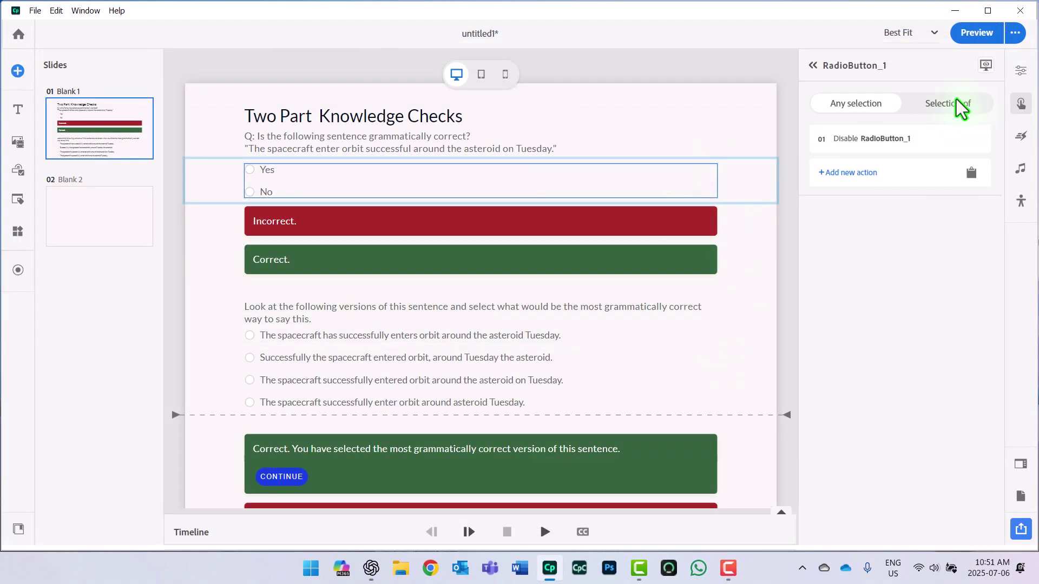
pyautogui.click(957, 104)
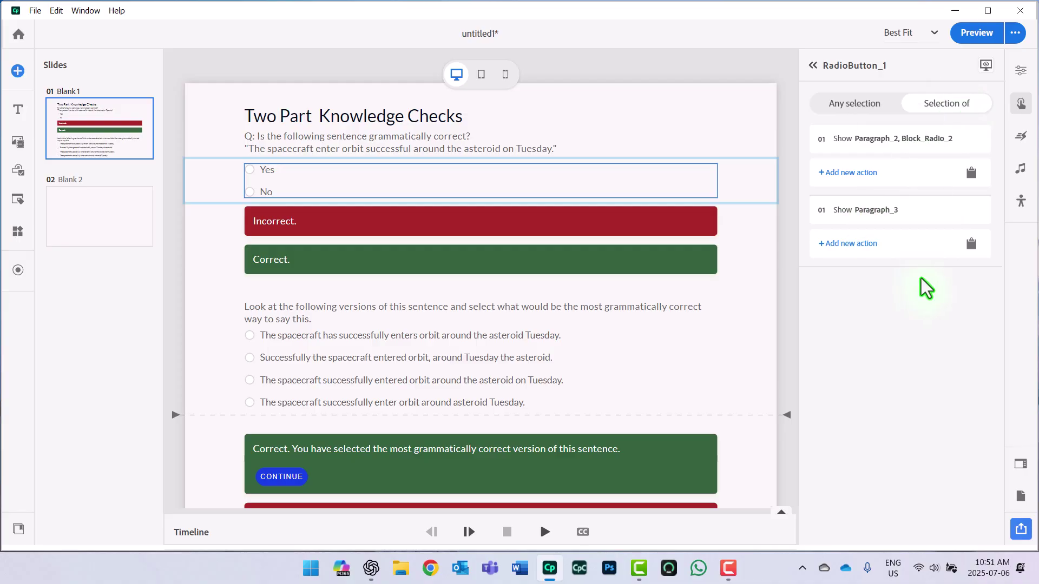
pyautogui.click(972, 210)
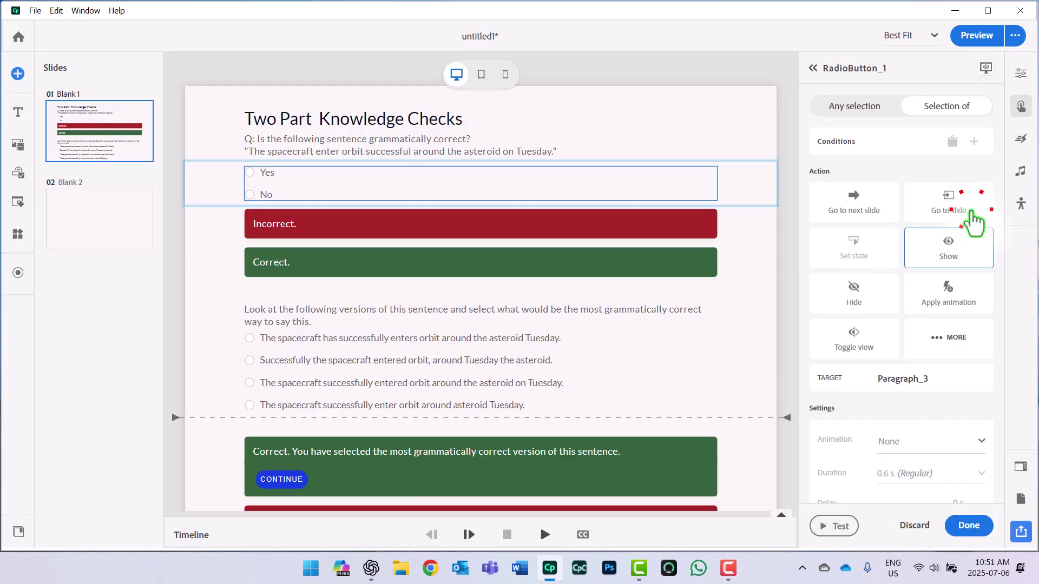
pyautogui.scroll(-2, 943, 388)
pyautogui.scroll(-1, 943, 388)
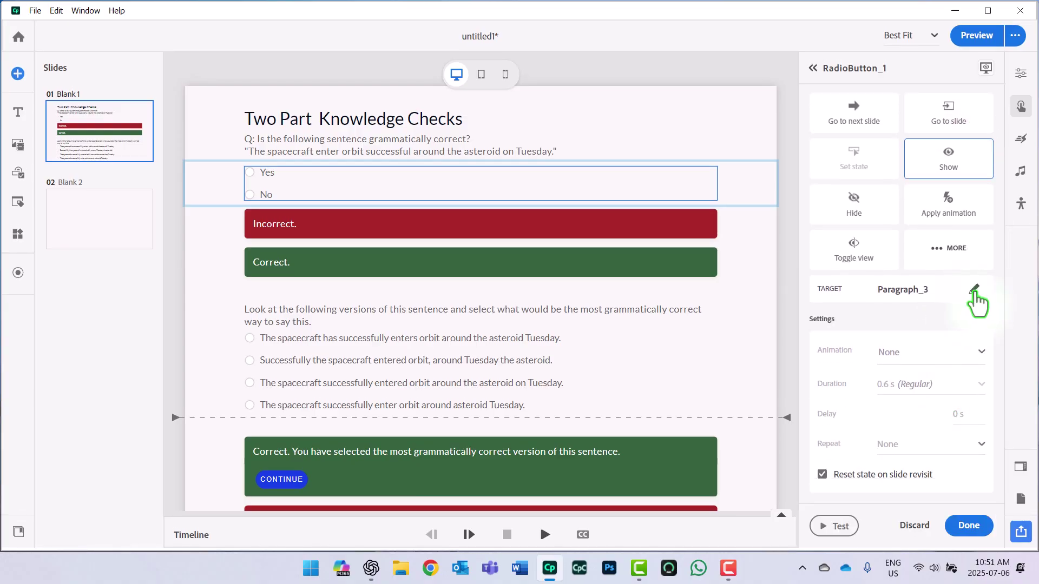
pyautogui.click(974, 292)
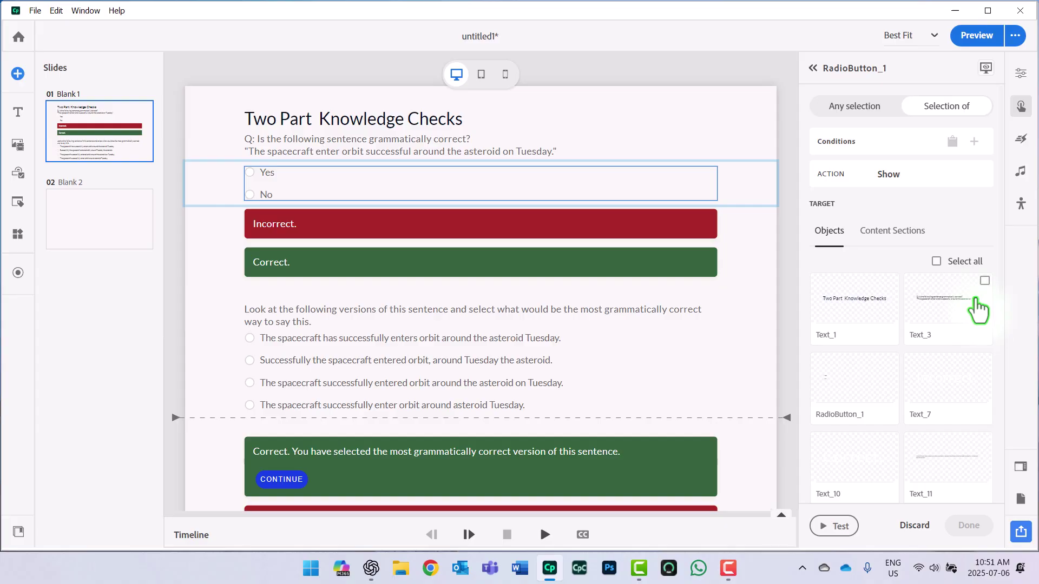
pyautogui.scroll(-2, 936, 325)
pyautogui.scroll(-3, 936, 324)
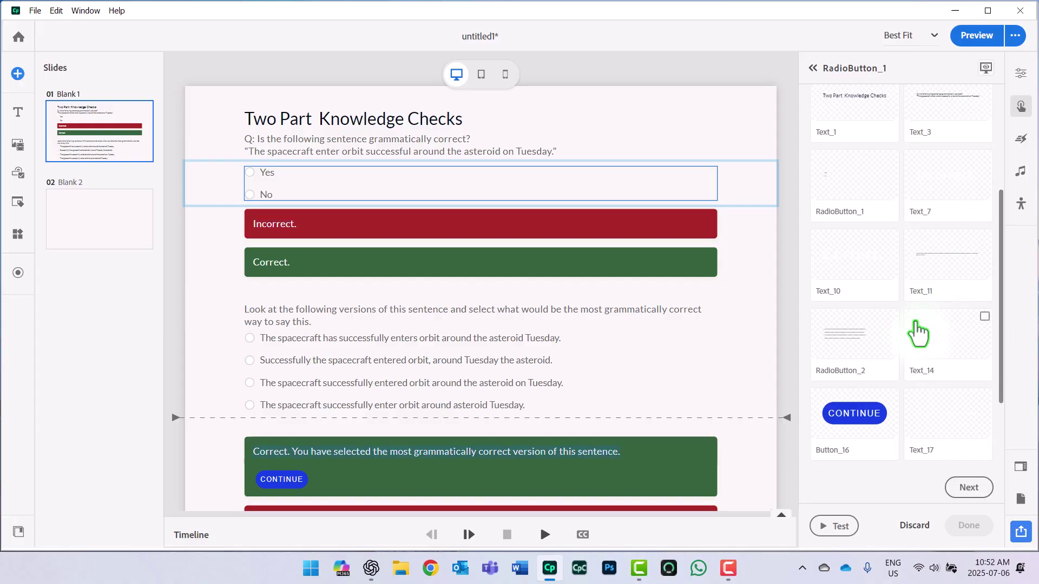
pyautogui.click(891, 313)
# Set the target of the No option's Show action to the content sections Paragraph_3 and Block_Radio_2
pyautogui.scroll(1, 939, 348)
pyautogui.scroll(5, 961, 294)
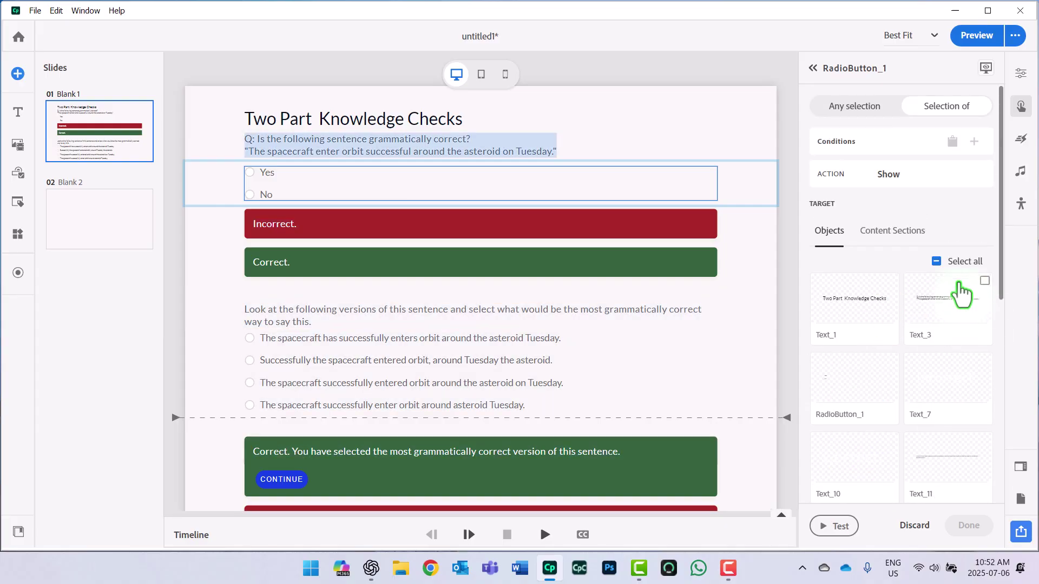
pyautogui.scroll(-6, 959, 282)
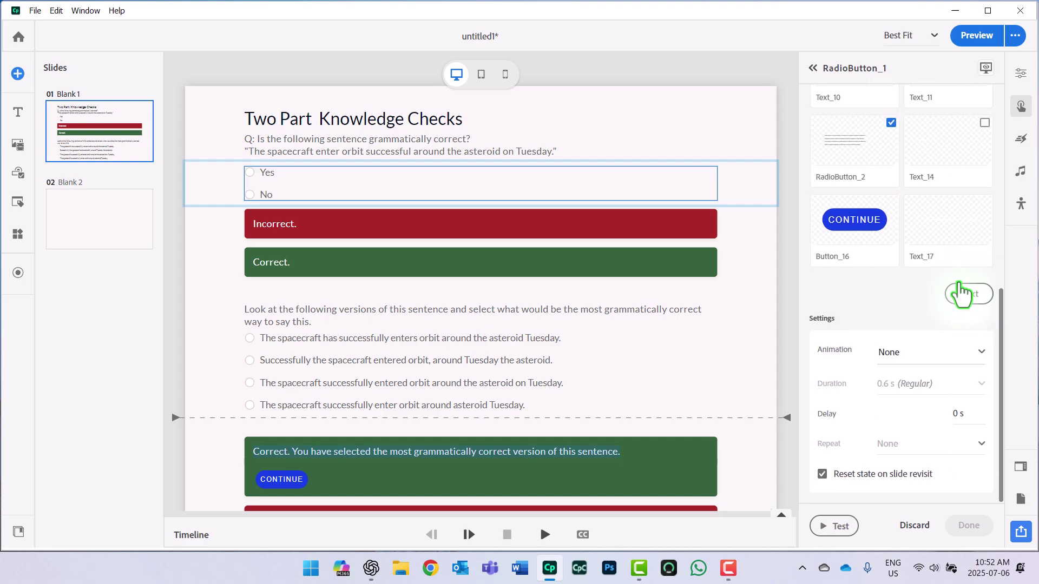
pyautogui.scroll(5, 959, 281)
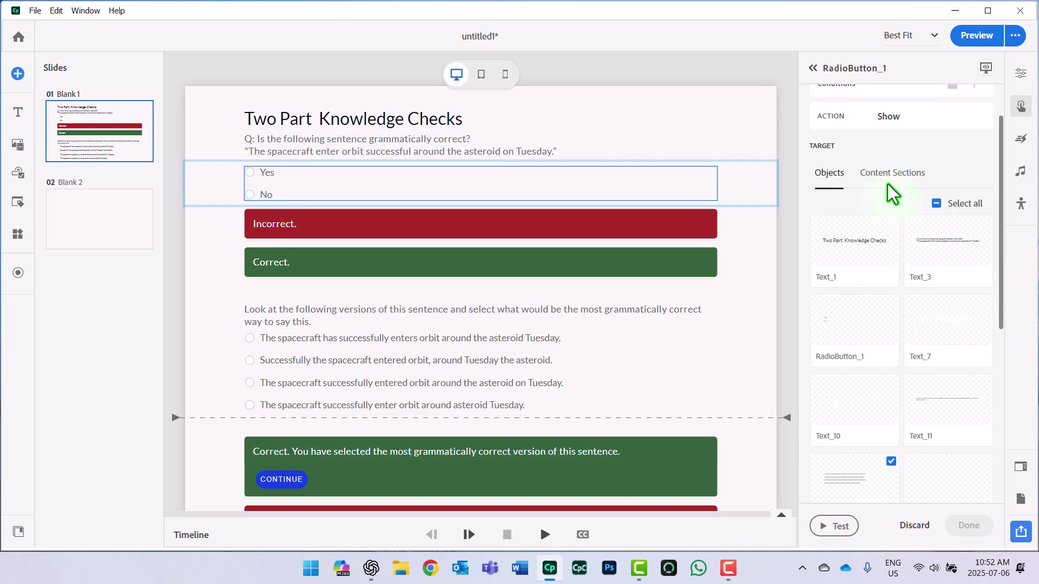
pyautogui.click(905, 172)
pyautogui.scroll(-5, 947, 457)
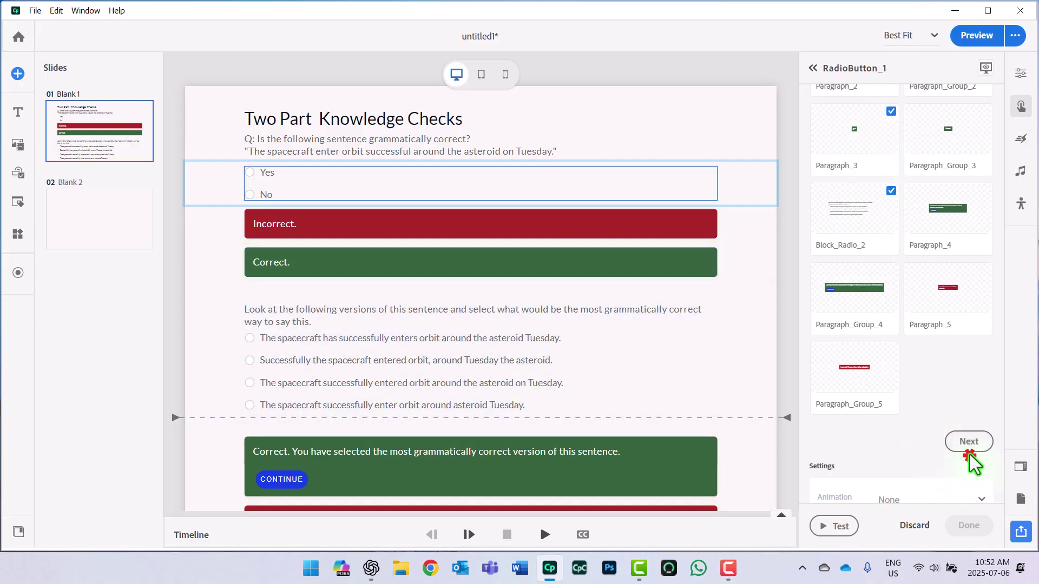
pyautogui.click(968, 441)
pyautogui.click(969, 526)
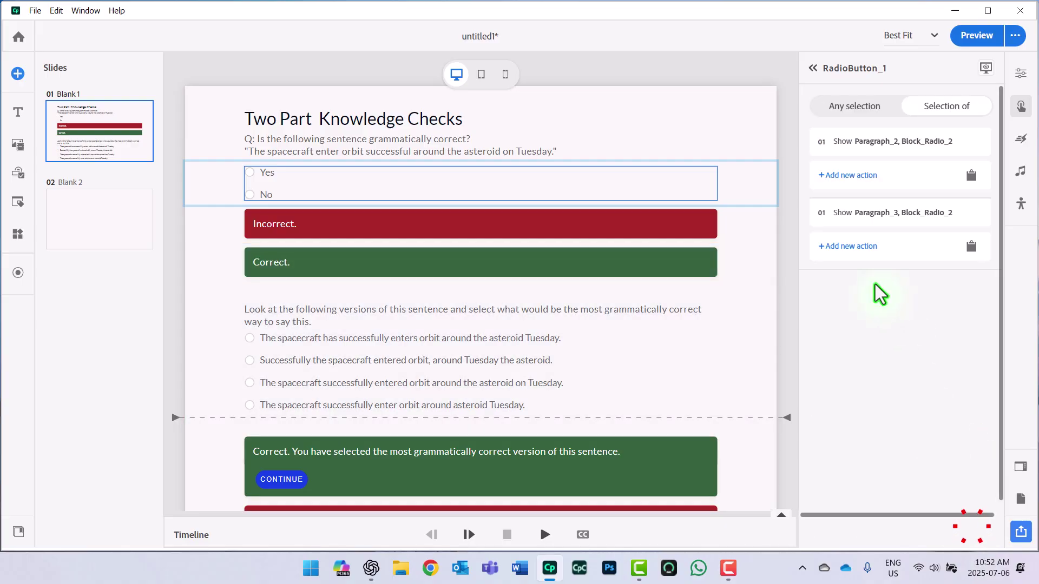
# Preview the project in the browser, answer No to check the feedback and follow-up question, and close the preview
pyautogui.click(972, 37)
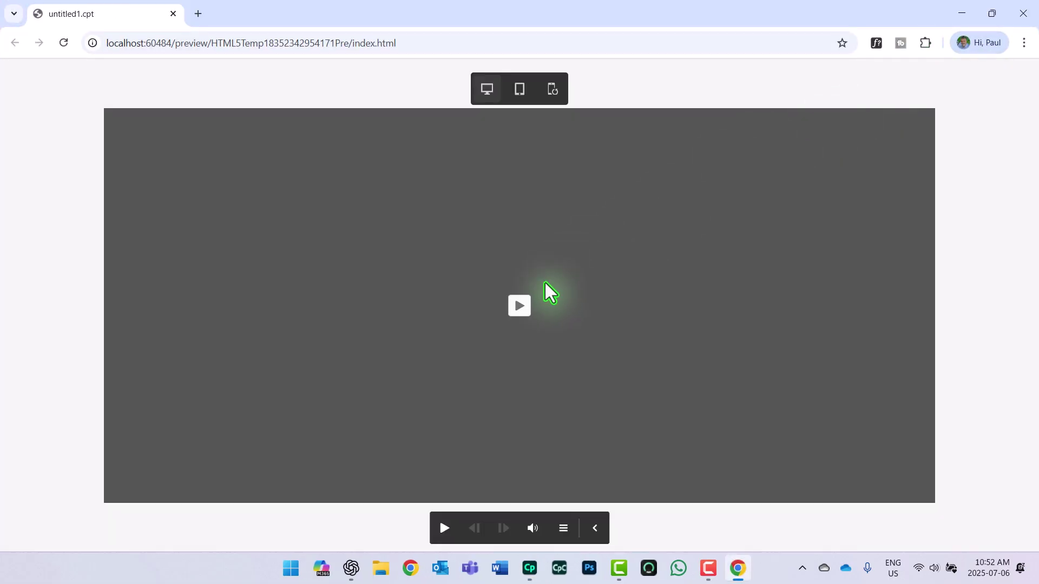
pyautogui.click(545, 281)
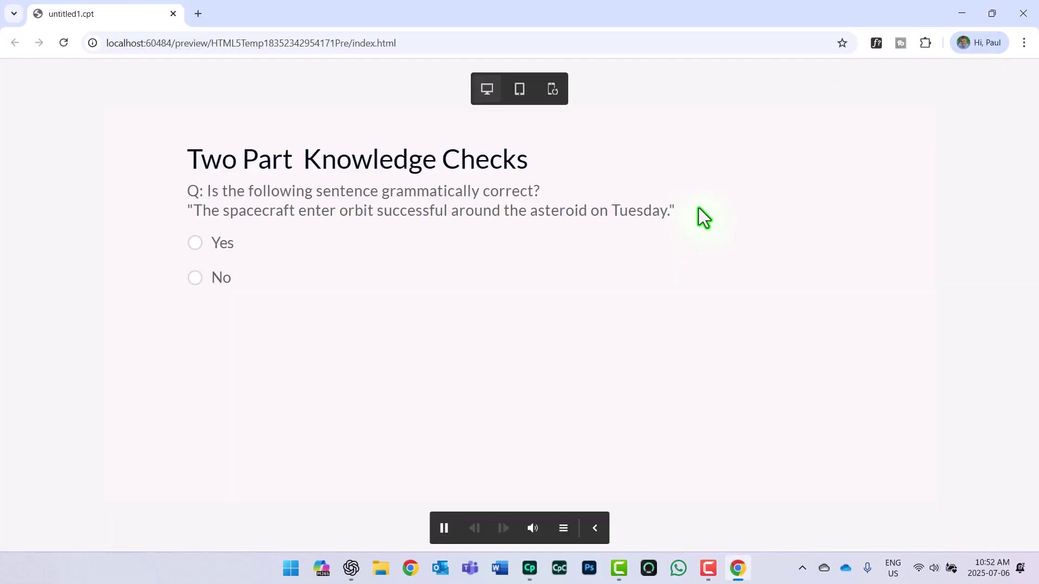
pyautogui.click(215, 279)
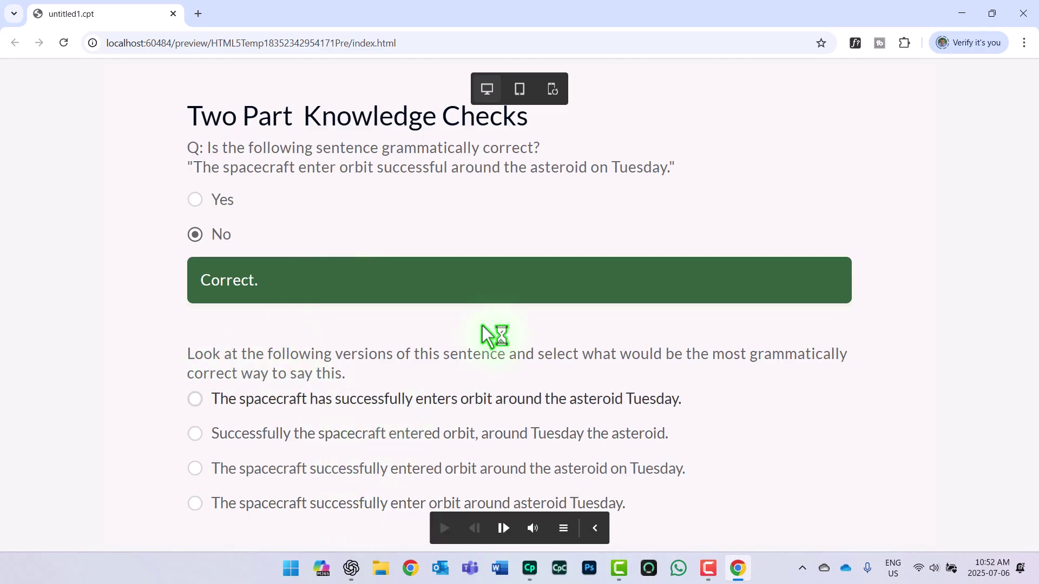
pyautogui.click(1027, 31)
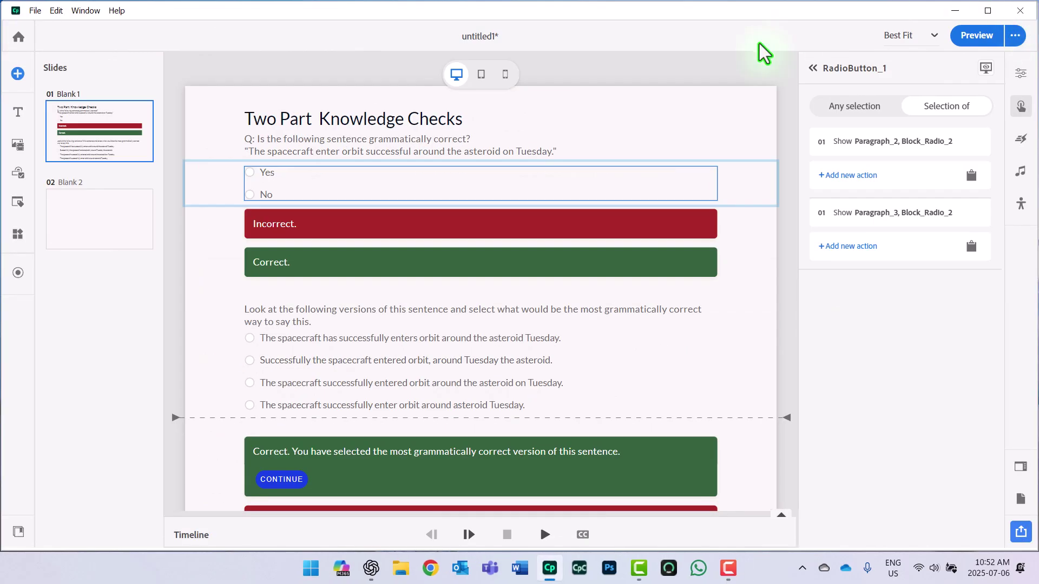
# Make any selection in the follow-up question's radio group hide the content section Paragraph_5
pyautogui.click(435, 367)
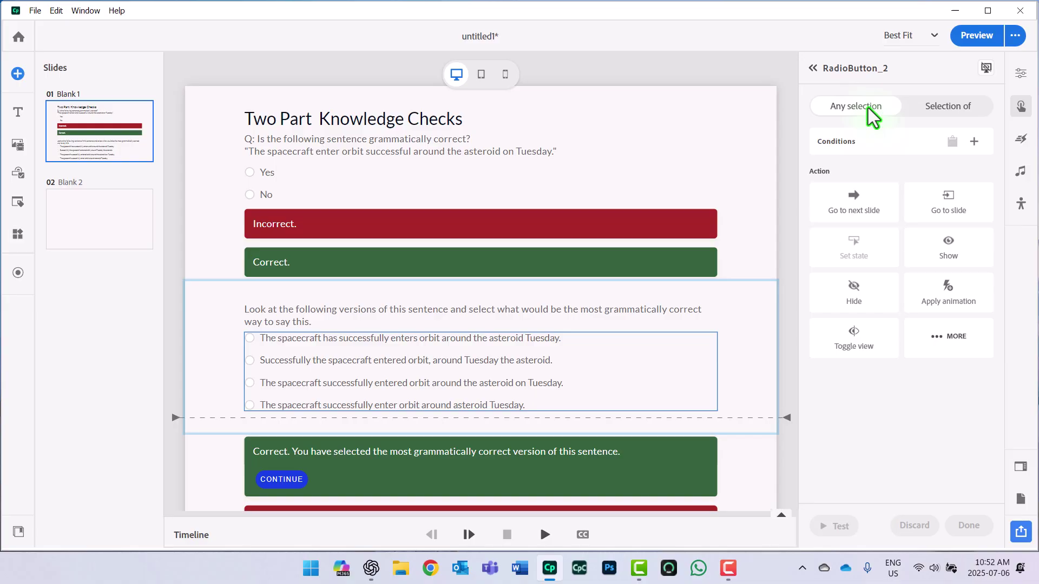
pyautogui.scroll(-1, 703, 189)
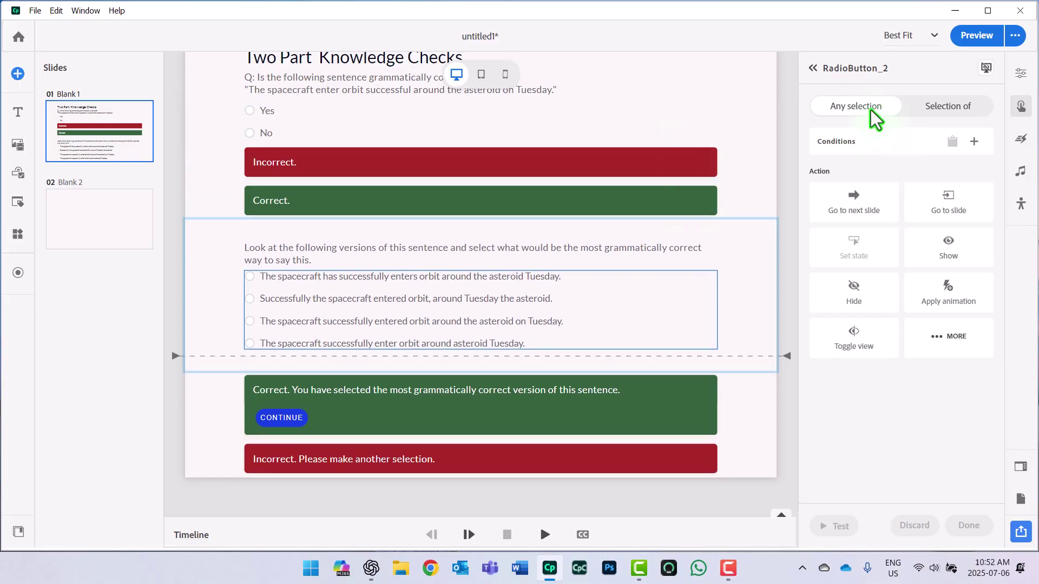
pyautogui.click(854, 290)
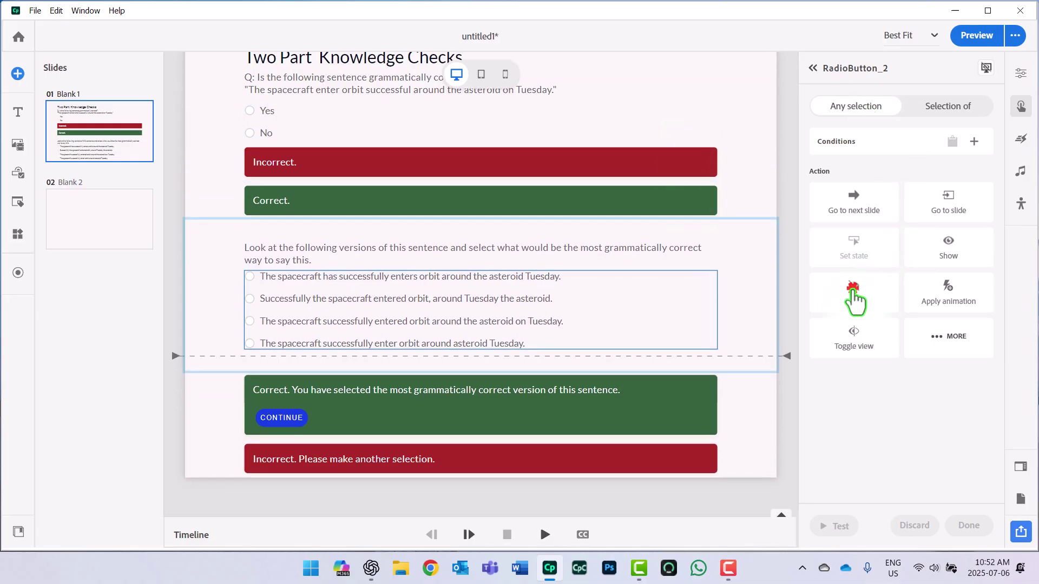
pyautogui.click(895, 235)
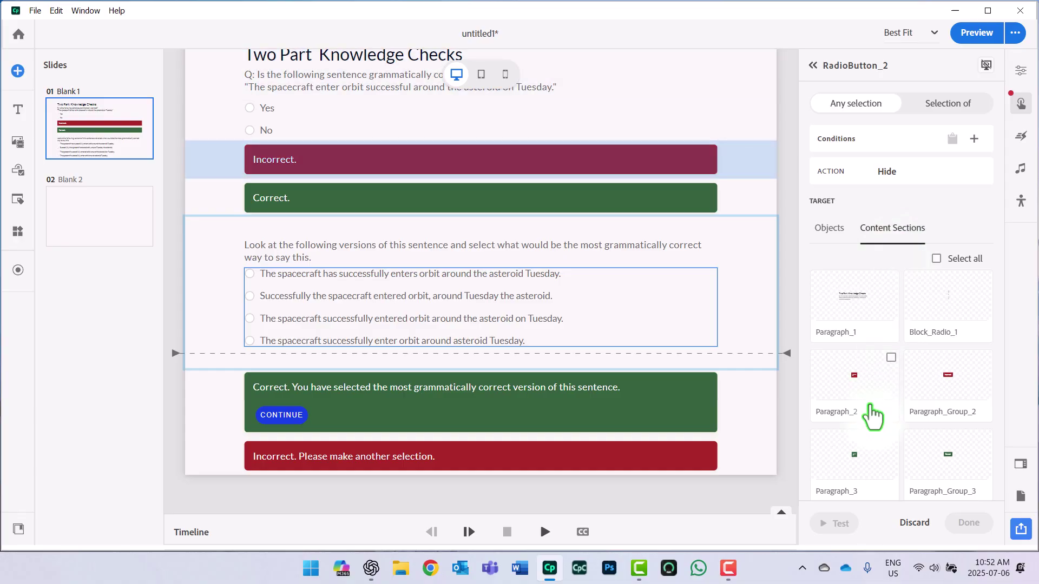
pyautogui.scroll(-1, 863, 476)
pyautogui.scroll(-5, 863, 476)
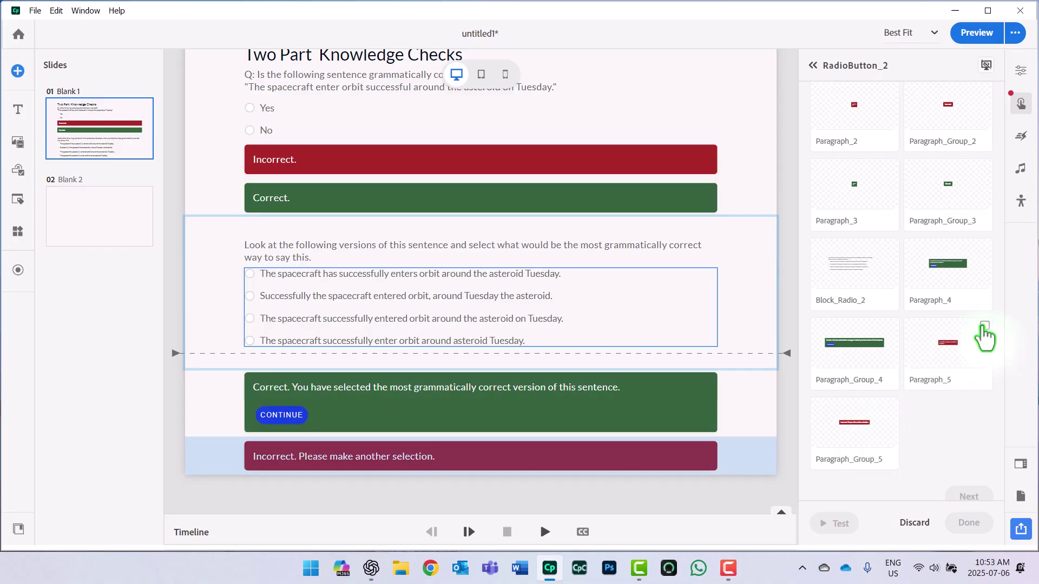
pyautogui.click(985, 326)
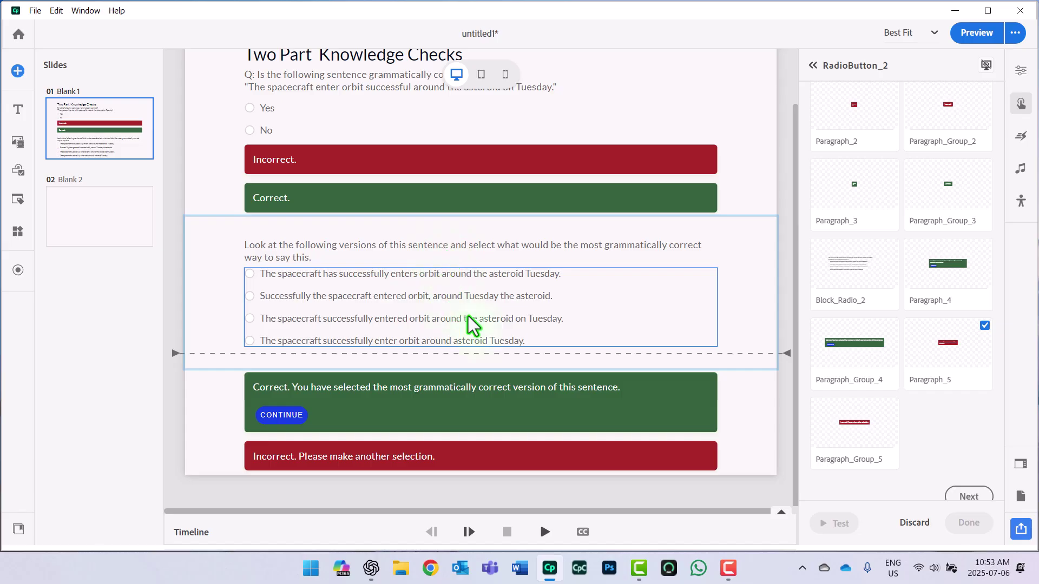
pyautogui.click(970, 495)
pyautogui.click(903, 391)
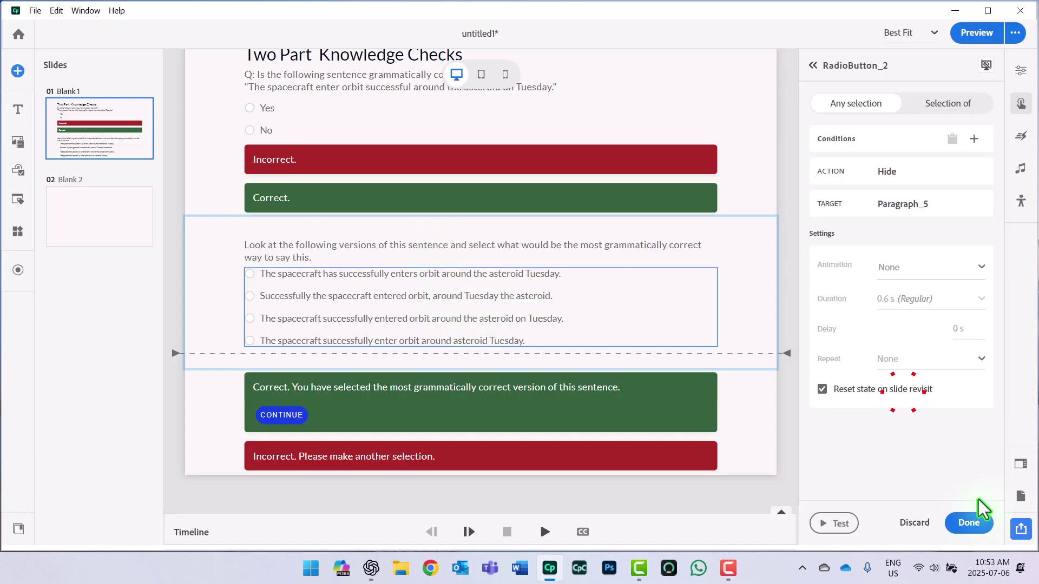
pyautogui.click(975, 527)
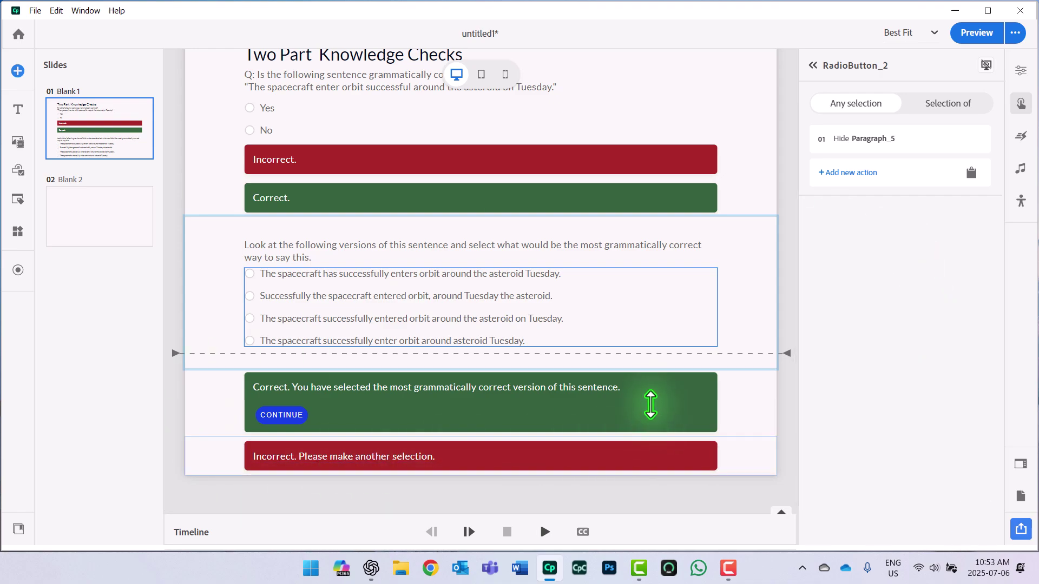
# Make selecting "The spacecraft successfully entered orbit around the asteroid on Tuesday." show the content section Paragraph_4
pyautogui.click(946, 105)
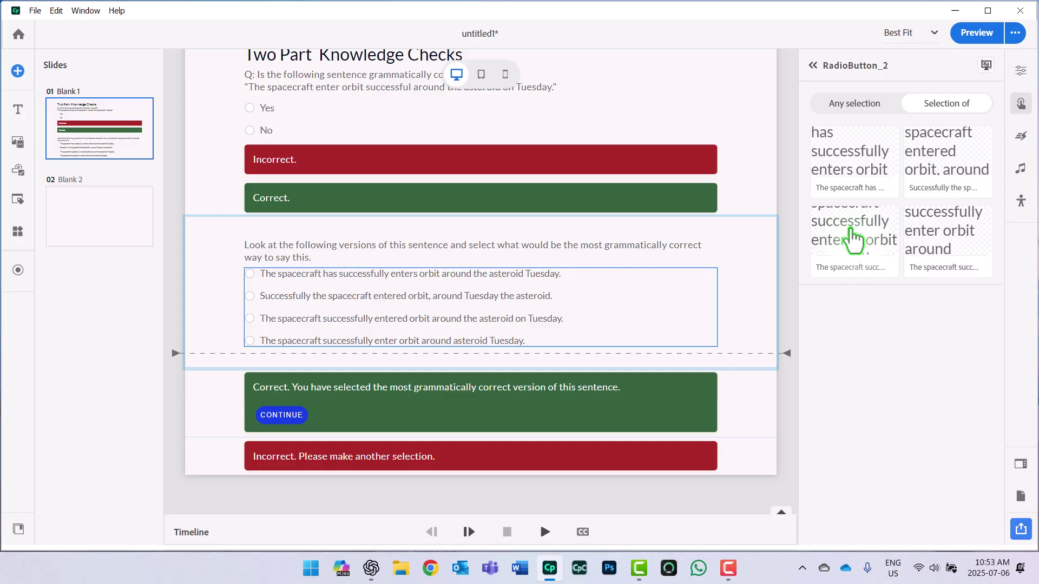
pyautogui.click(852, 238)
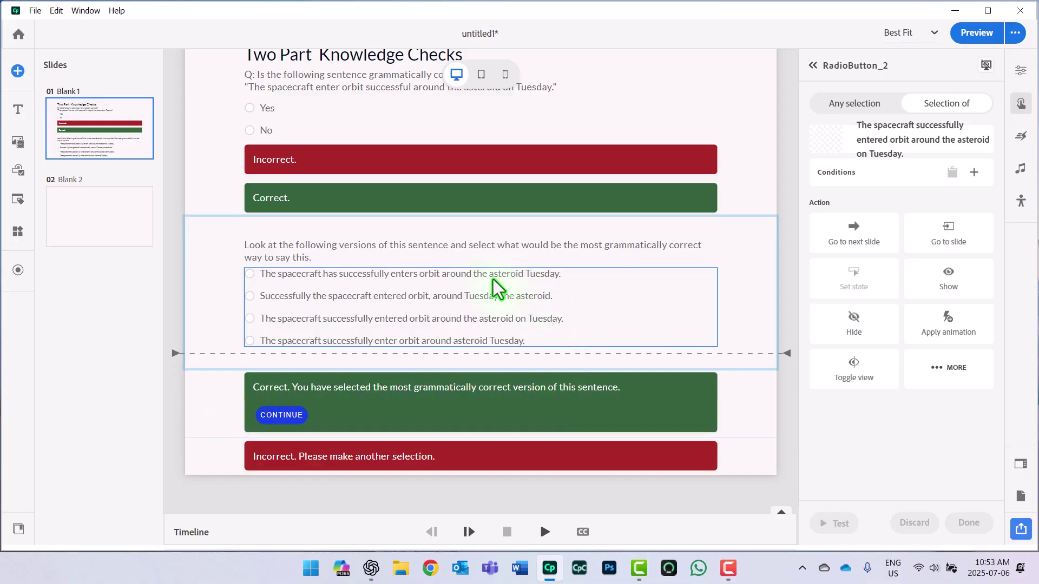
pyautogui.click(956, 273)
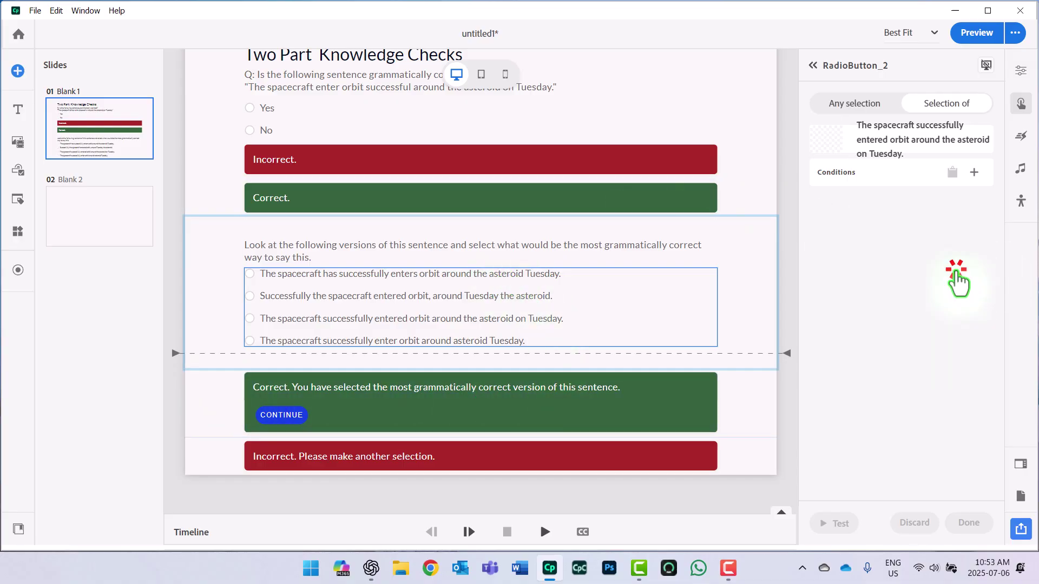
pyautogui.click(893, 261)
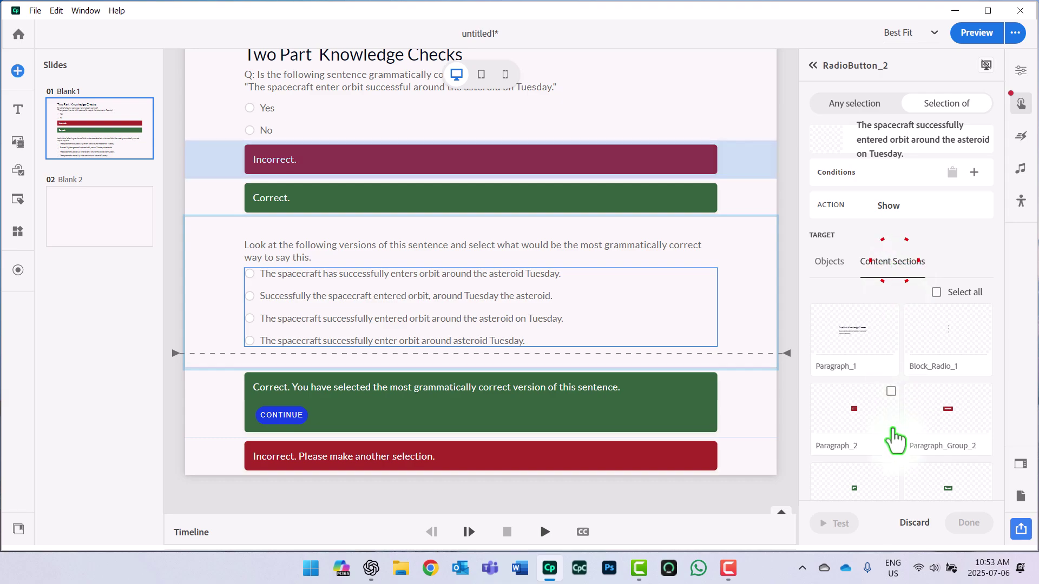
pyautogui.scroll(-5, 895, 441)
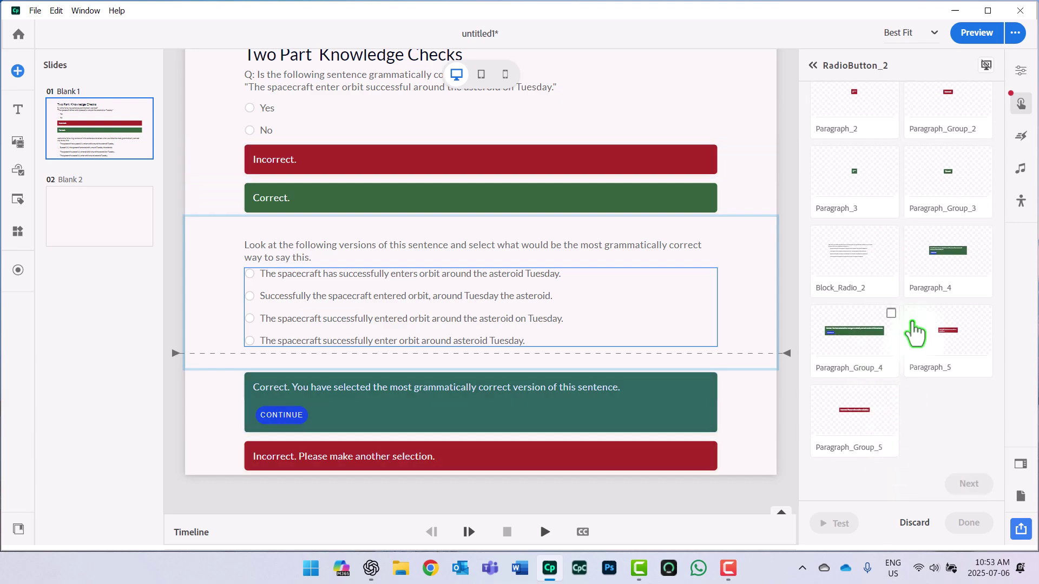
pyautogui.click(985, 234)
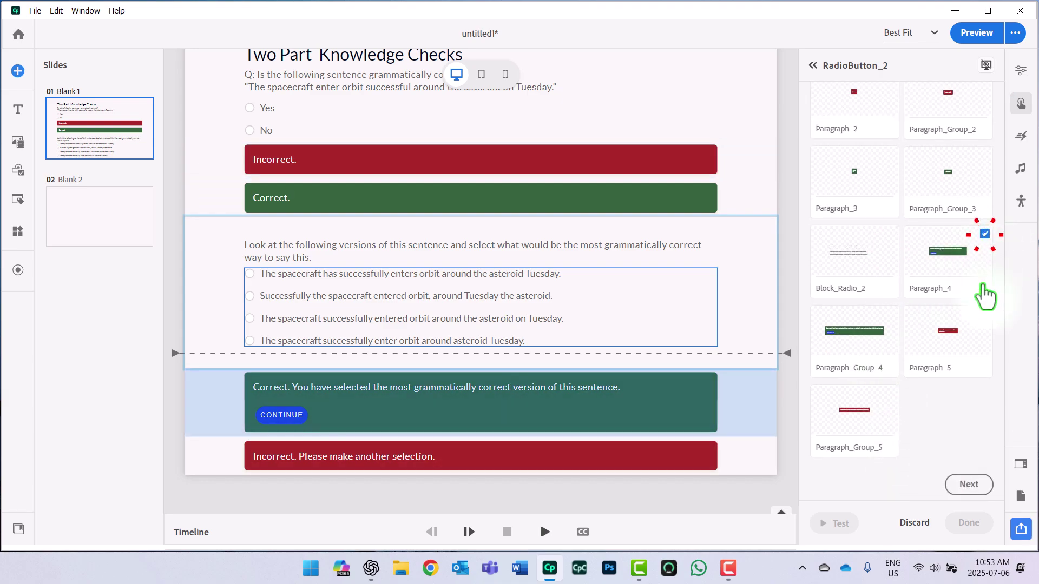
pyautogui.click(968, 485)
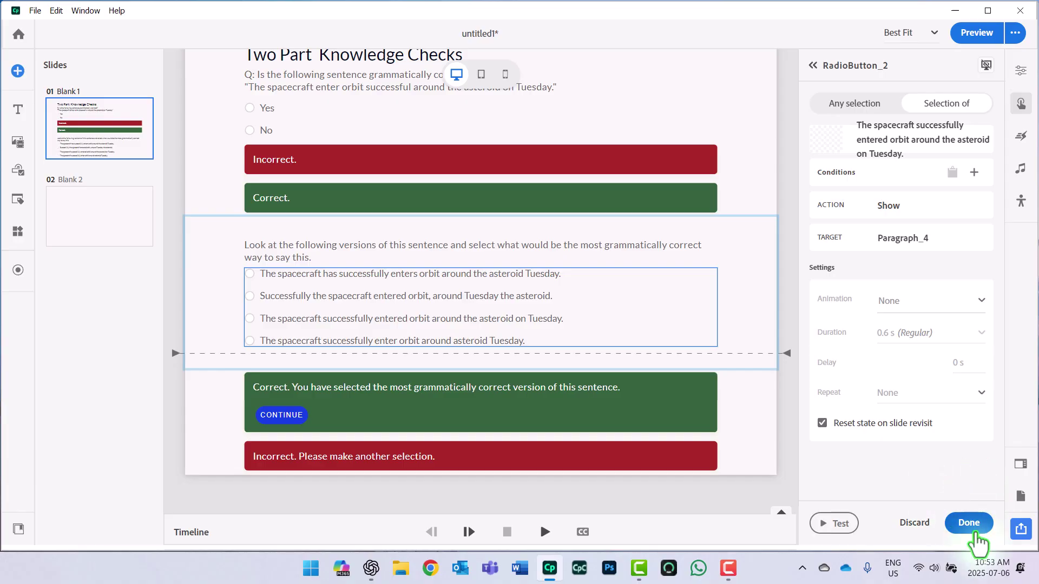
pyautogui.click(969, 523)
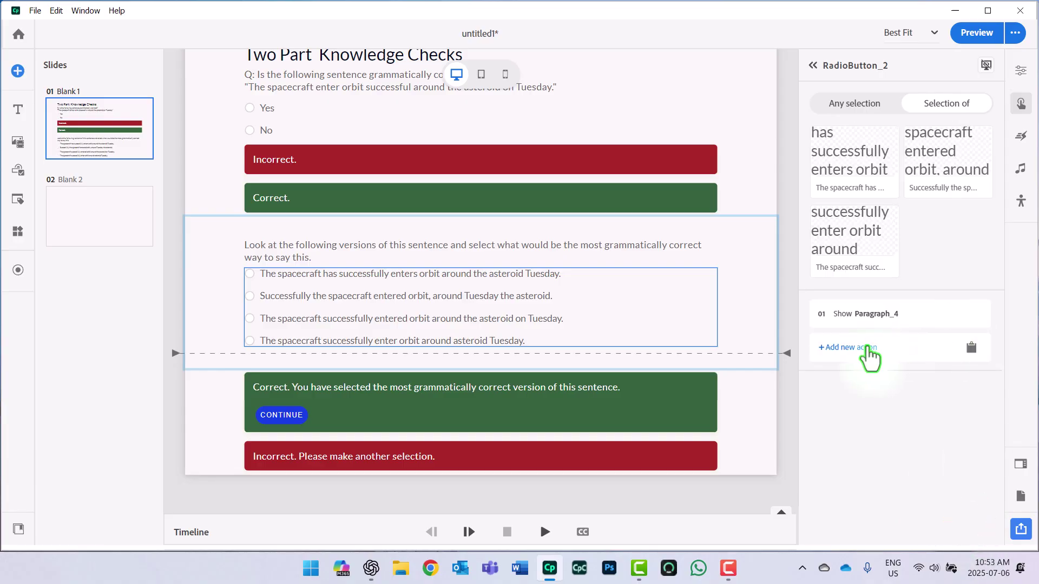
# Add a second action to the correct follow-up option that disables RadioButton_2
pyautogui.click(868, 348)
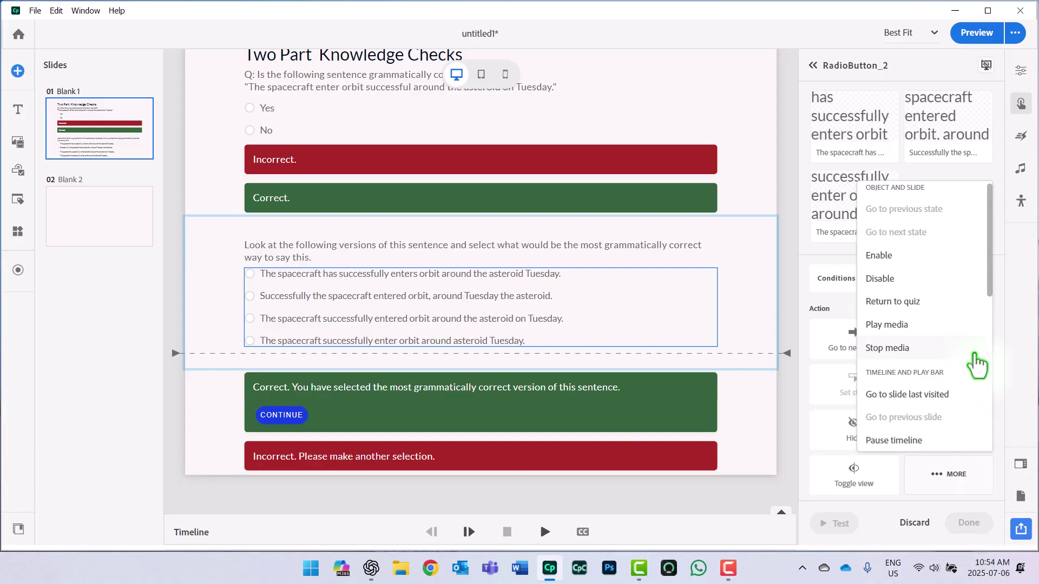
pyautogui.click(946, 283)
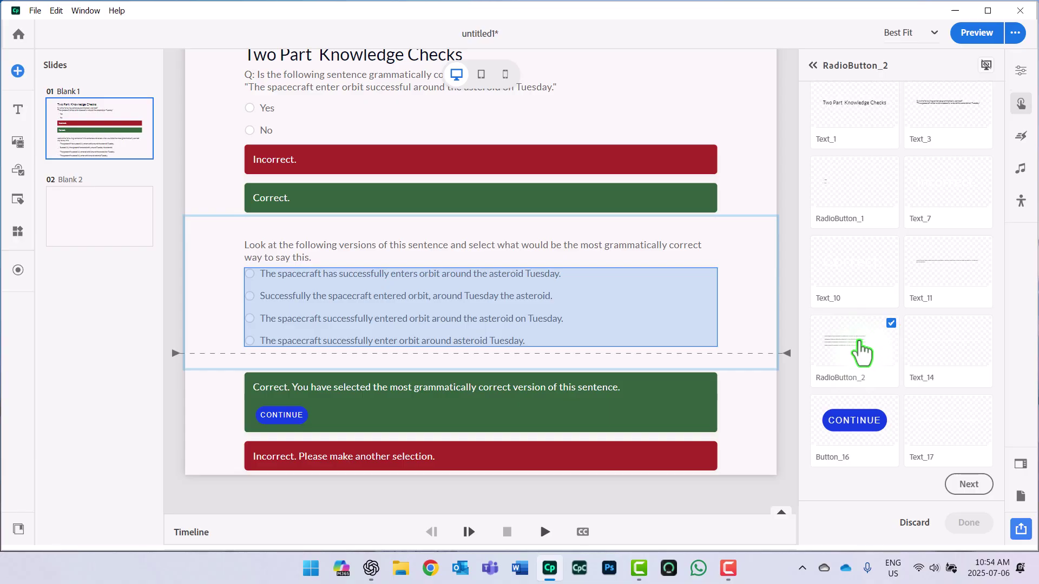
pyautogui.click(984, 490)
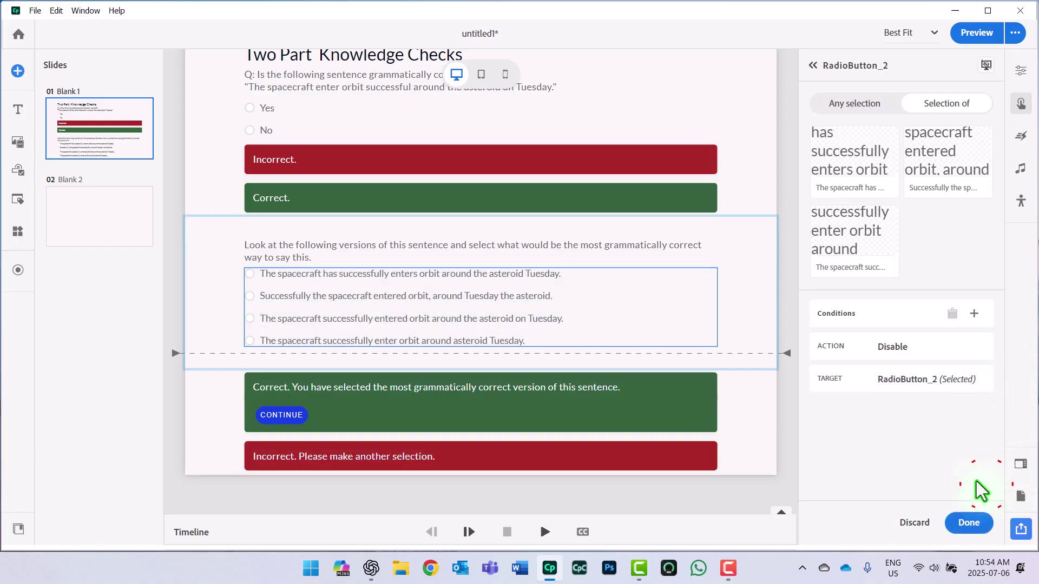
pyautogui.click(969, 522)
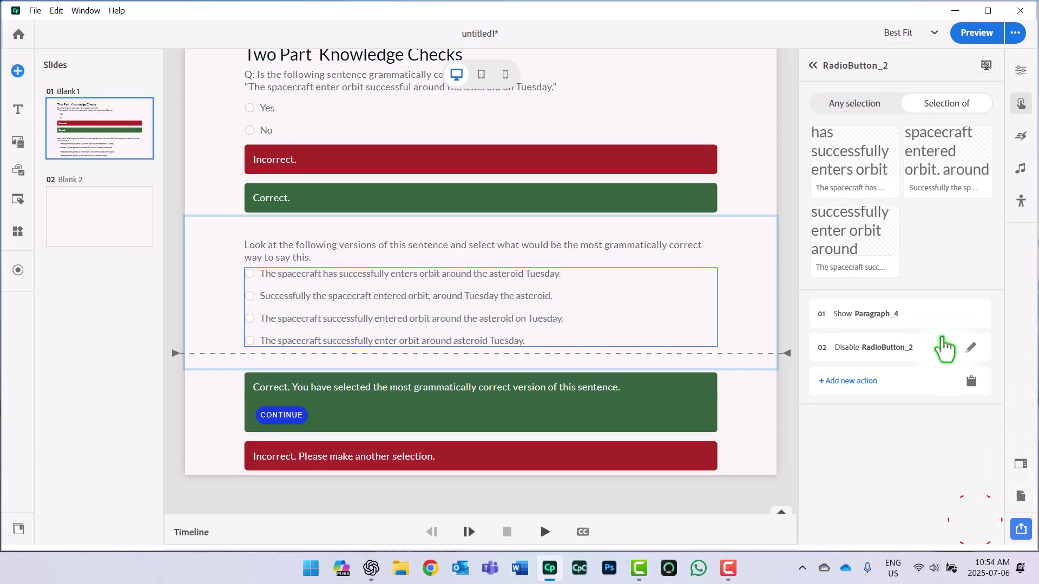
# Merge the Show Paragraph_4 and Disable RadioButton_2 actions so they run together
pyautogui.click(914, 323)
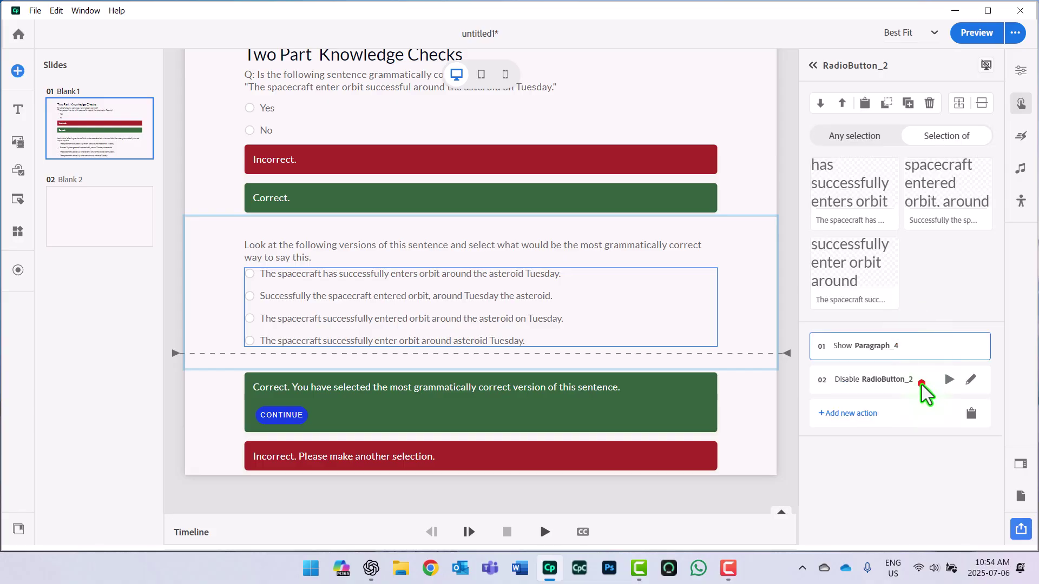
pyautogui.click(922, 383)
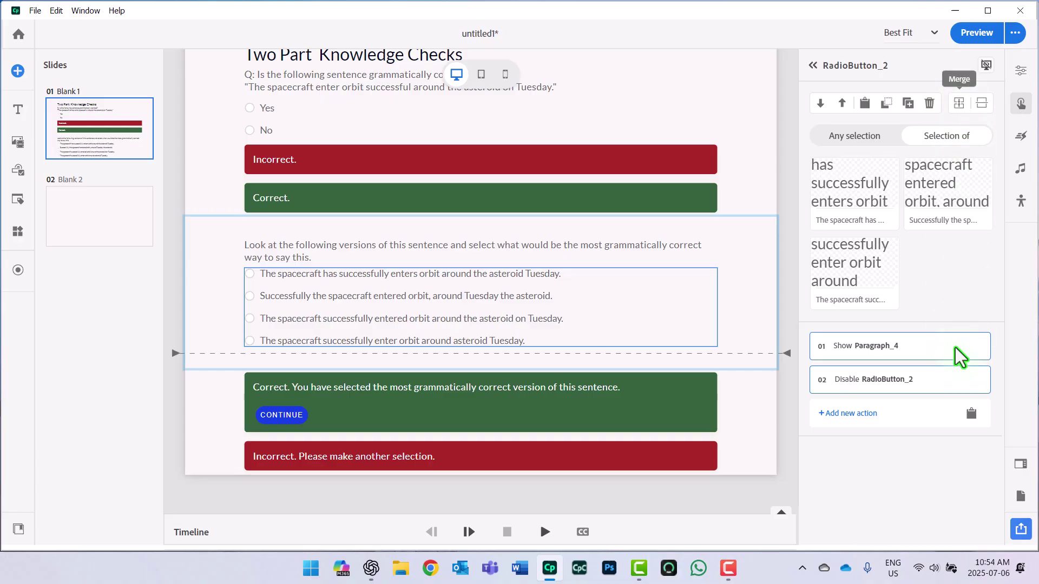
pyautogui.click(959, 103)
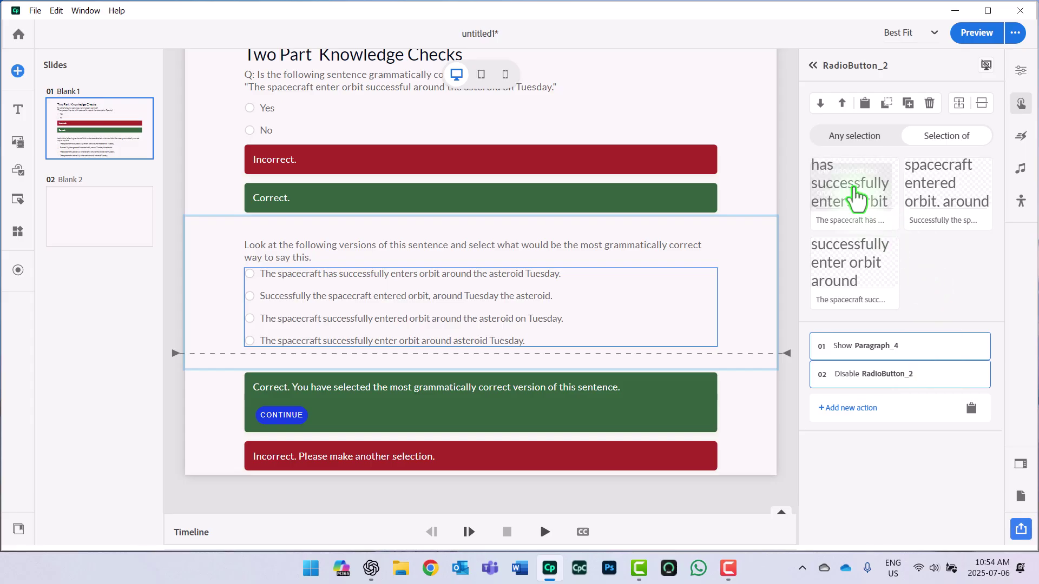
# Make selecting "The spacecraft has successfully enters orbit around the asteroid Tuesday." show the content section Paragraph_5
pyautogui.click(850, 187)
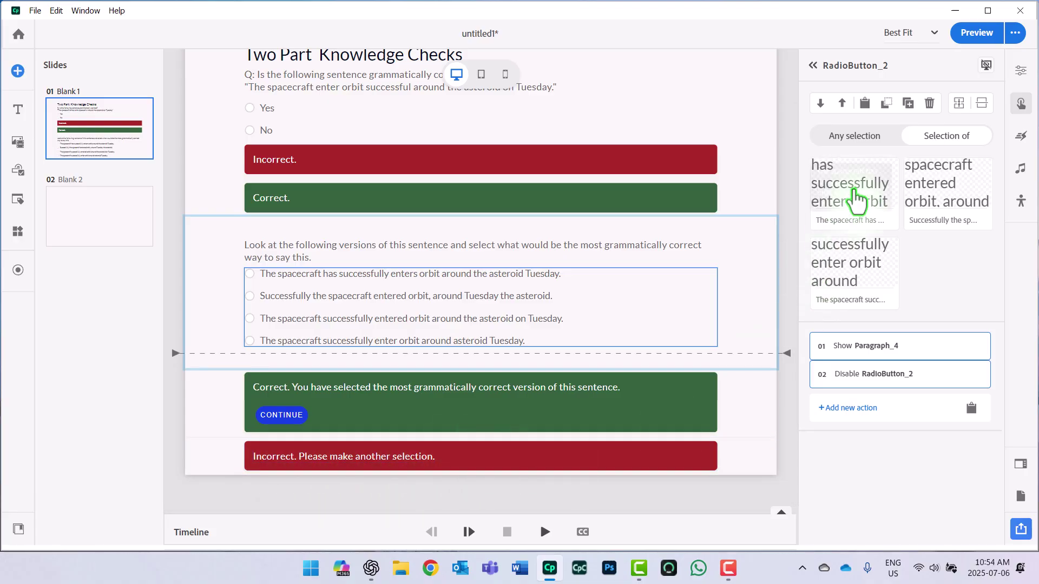
pyautogui.click(855, 198)
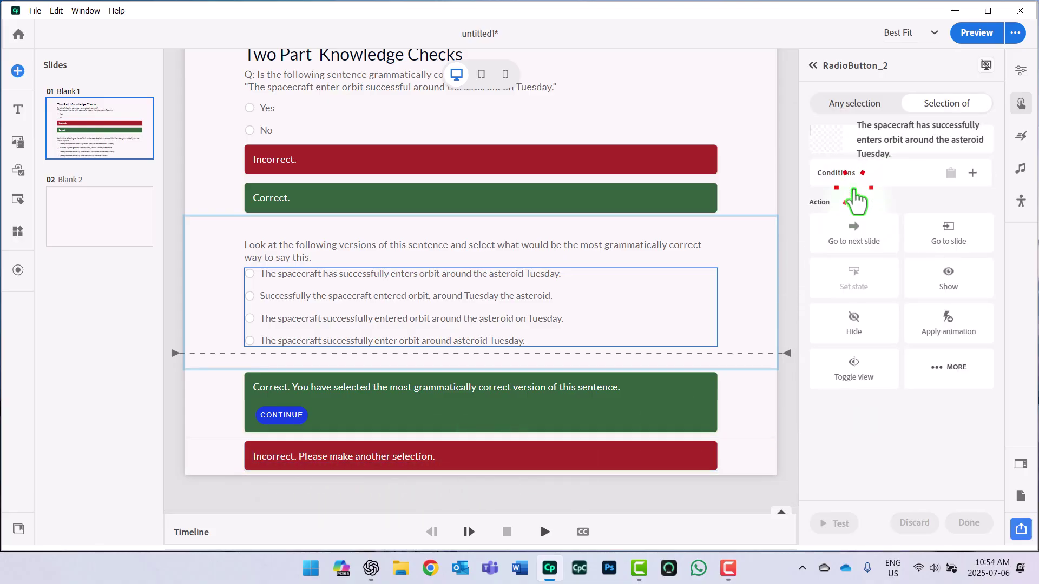
pyautogui.click(893, 256)
pyautogui.scroll(-2, 951, 325)
pyautogui.scroll(-3, 953, 347)
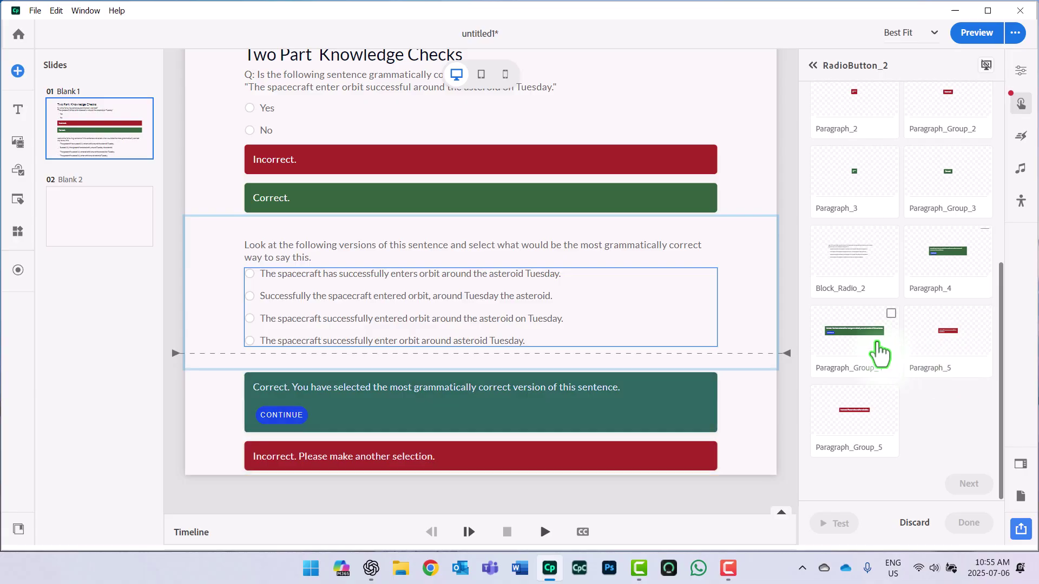
pyautogui.click(966, 349)
pyautogui.click(968, 485)
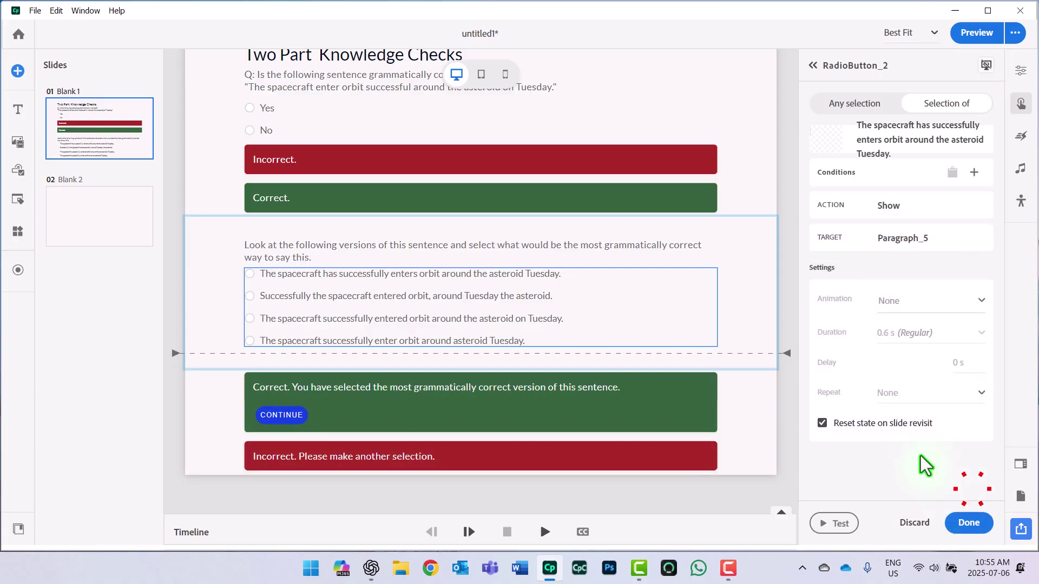
pyautogui.click(969, 523)
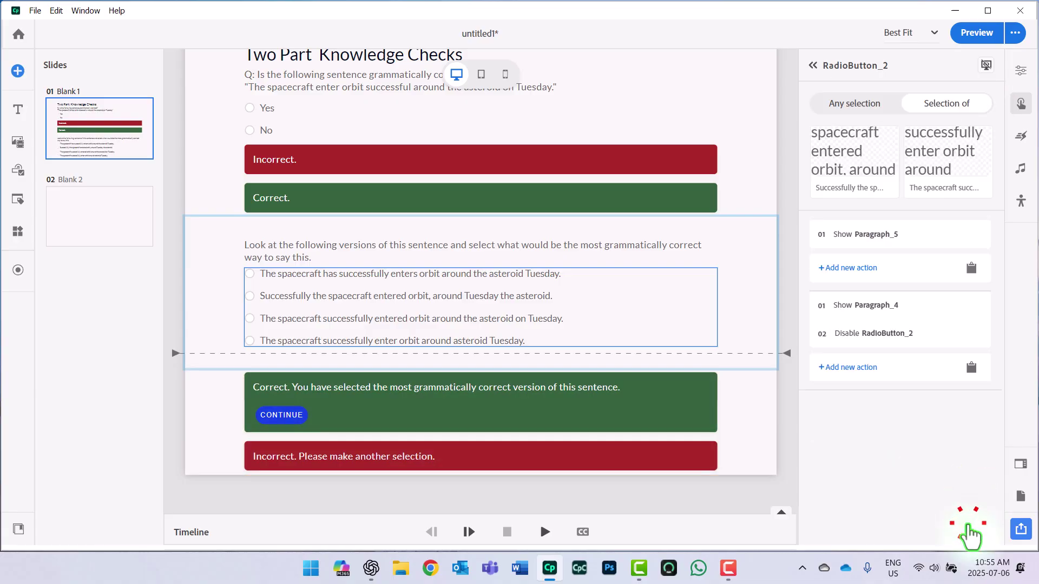
# Make selecting "Successfully the spacecraft entered orbit, around Tuesday the asteroid." show the content section Paragraph_5
pyautogui.click(841, 172)
pyautogui.click(949, 280)
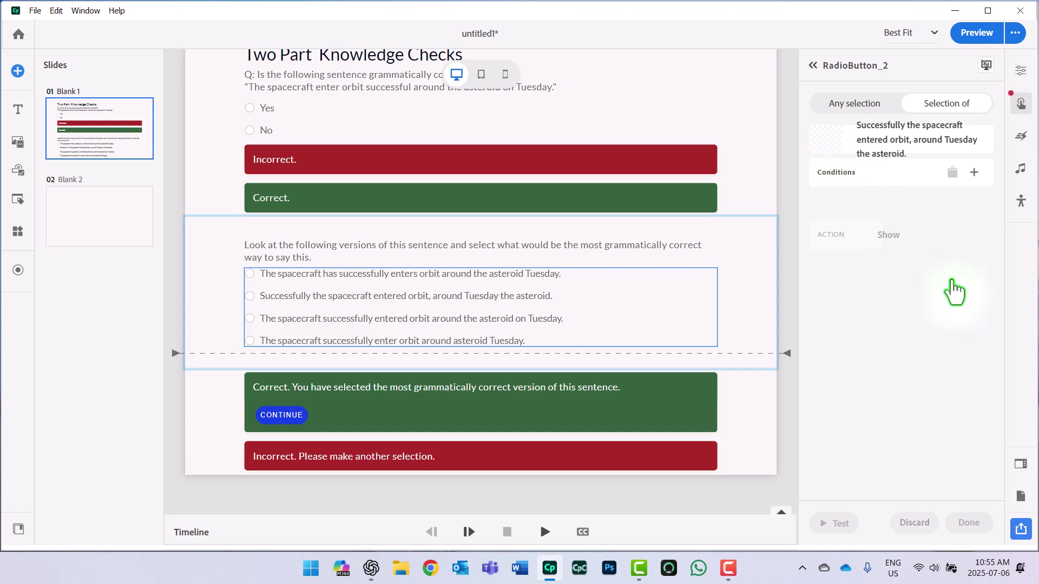
pyautogui.scroll(-5, 866, 379)
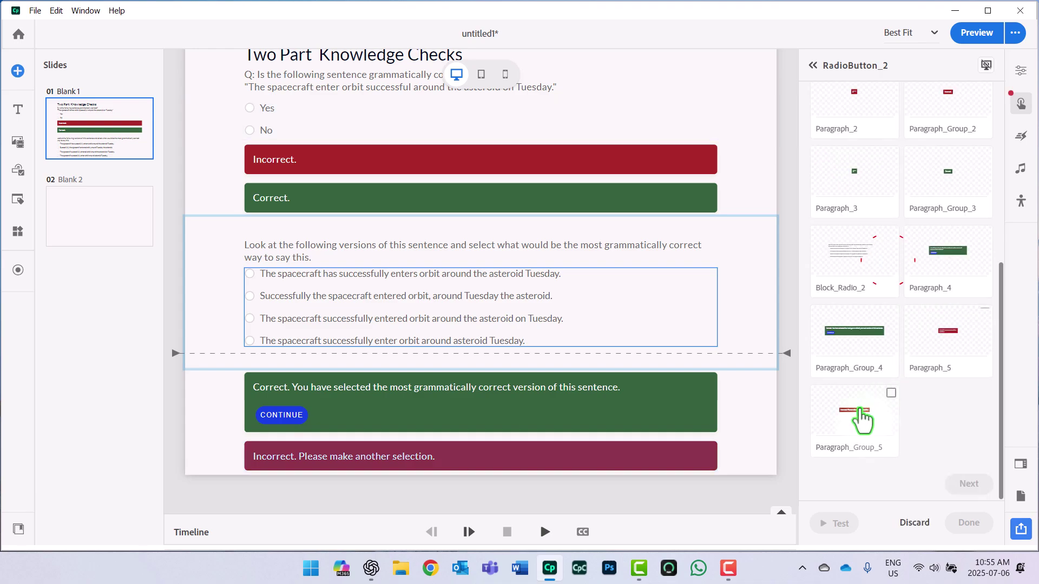
pyautogui.click(959, 340)
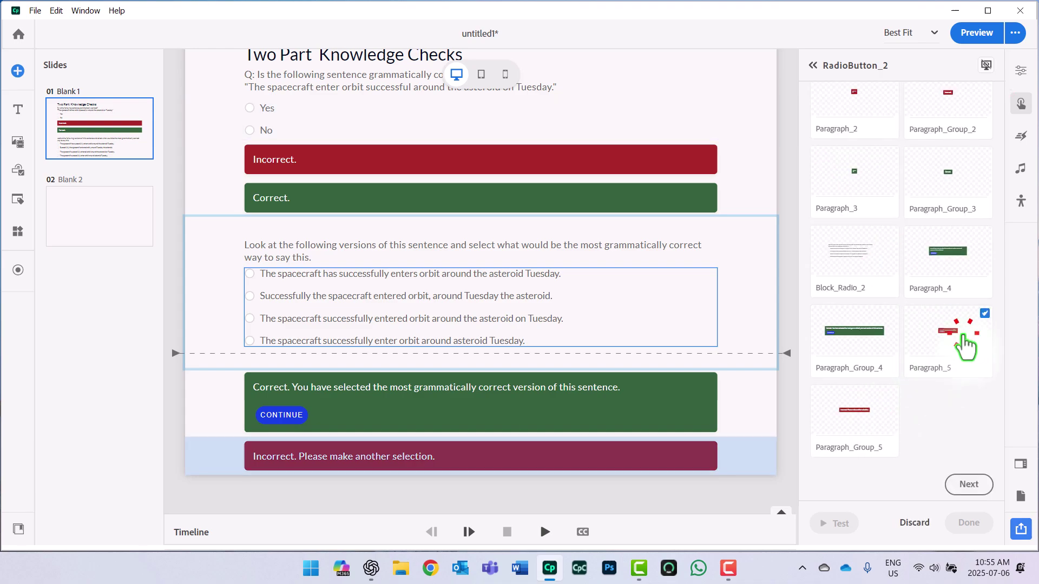
pyautogui.click(982, 489)
pyautogui.click(969, 523)
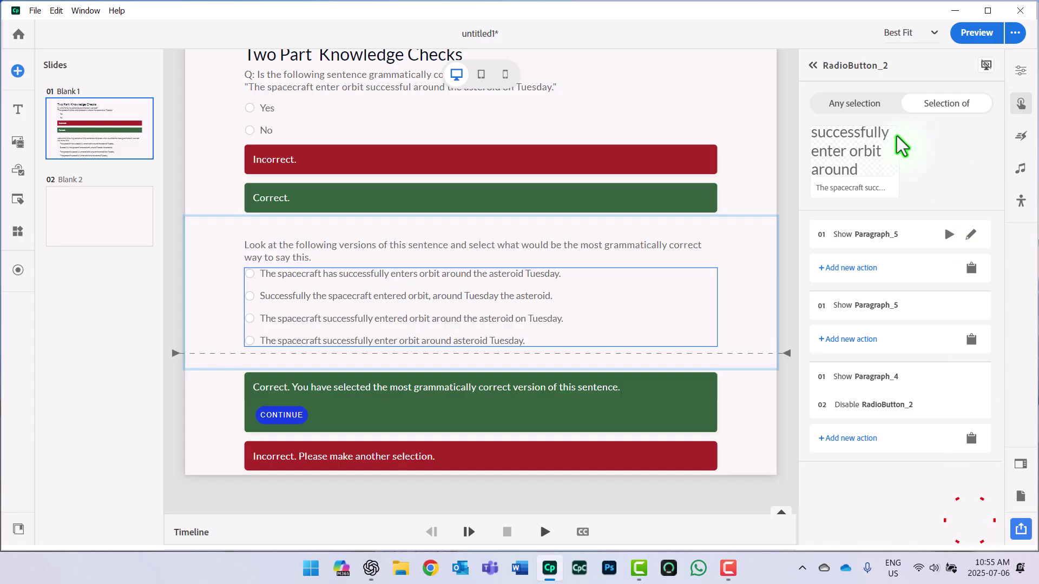
# Make selecting "The spacecraft successfully enter orbit around asteroid Tuesday." show the content section Paragraph_5
pyautogui.click(861, 159)
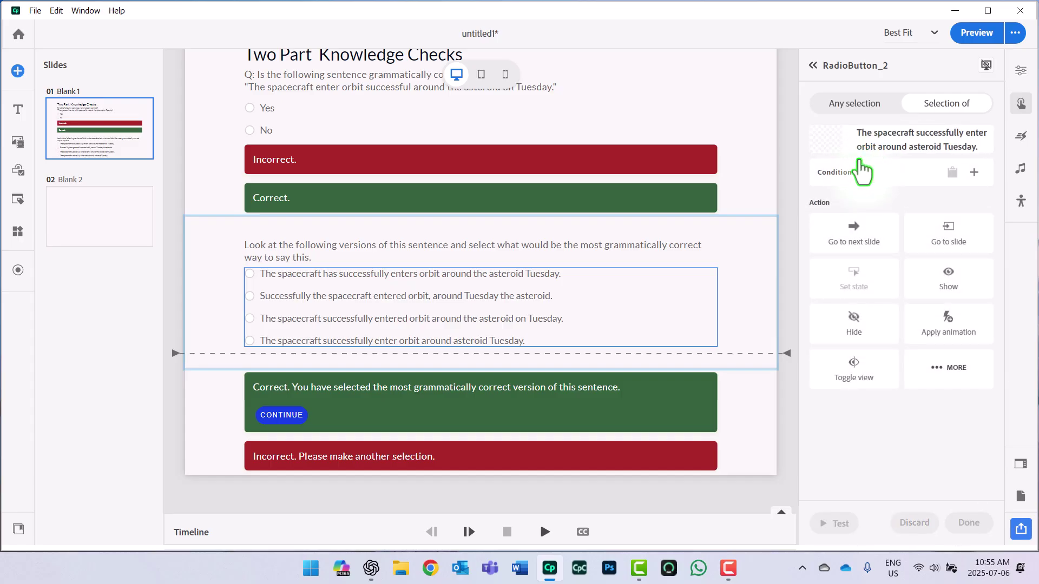
pyautogui.click(948, 282)
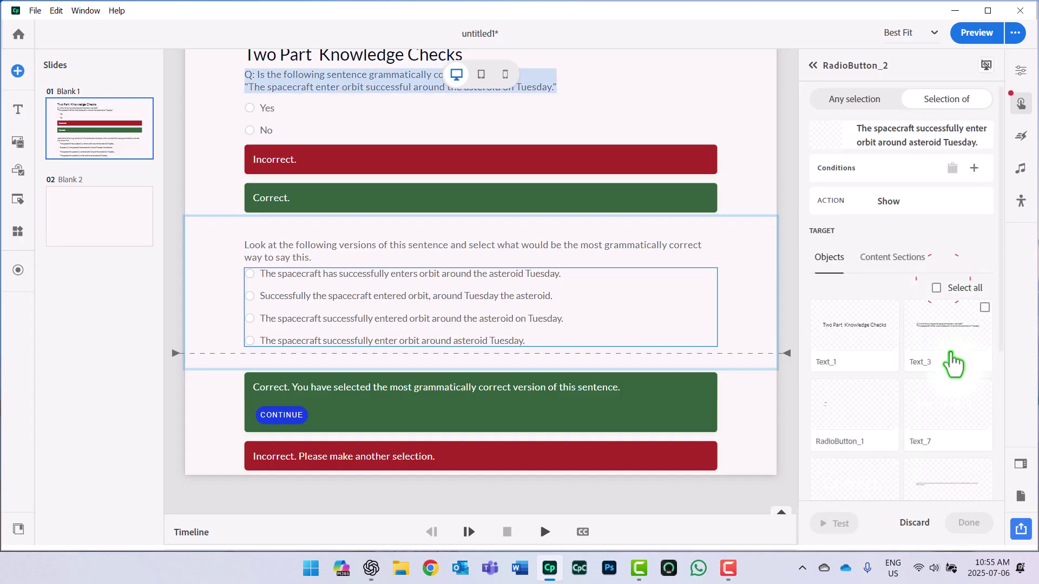
pyautogui.scroll(-5, 954, 364)
pyautogui.scroll(5, 923, 298)
pyautogui.click(896, 263)
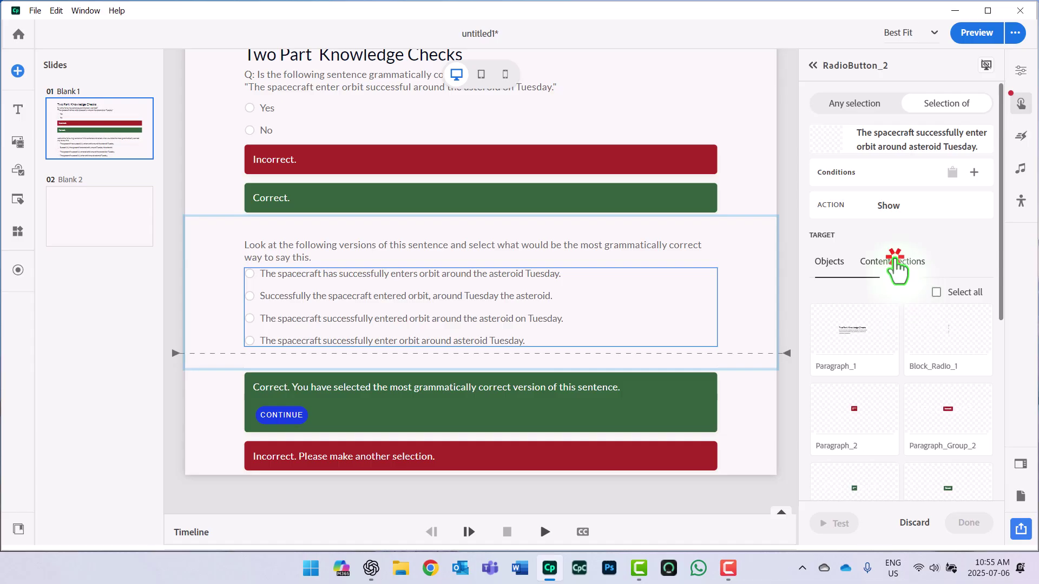
pyautogui.scroll(-5, 943, 303)
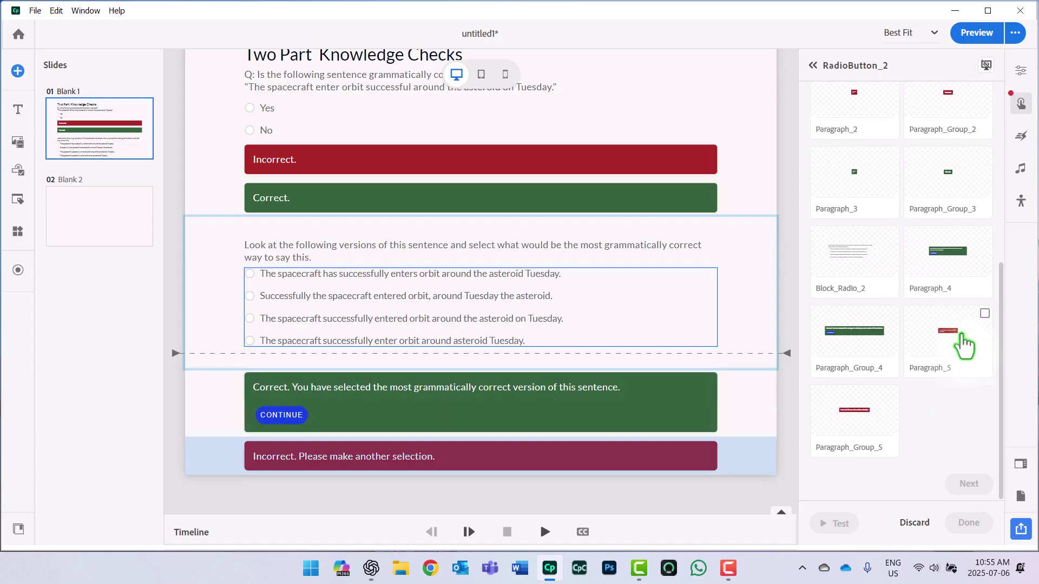
pyautogui.click(963, 338)
pyautogui.click(969, 485)
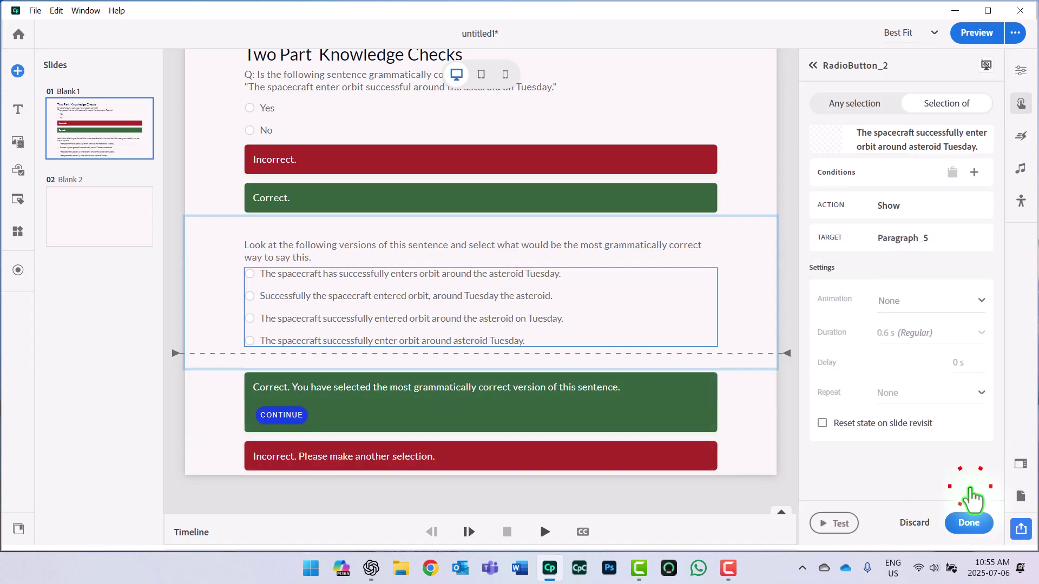
pyautogui.click(969, 523)
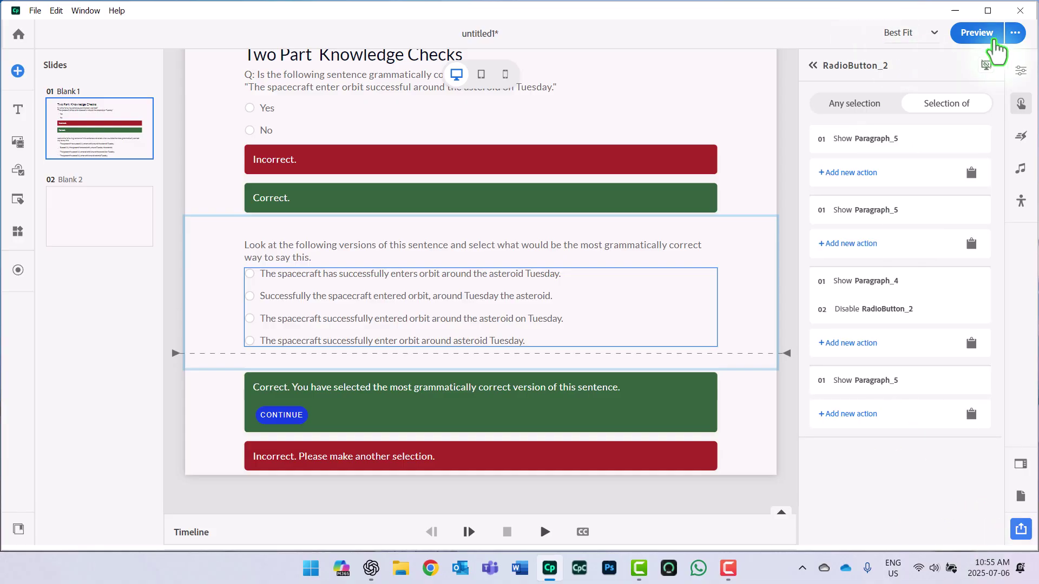
# Test the knowledge check in a browser preview by answering No, choosing the second follow-up sentence, and switching to the third
pyautogui.click(988, 33)
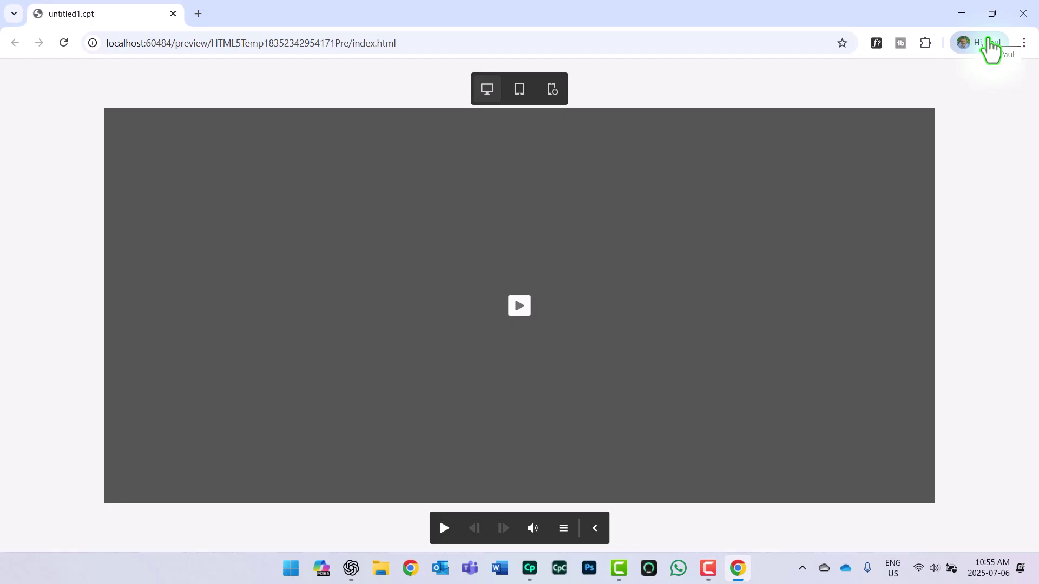
pyautogui.click(521, 308)
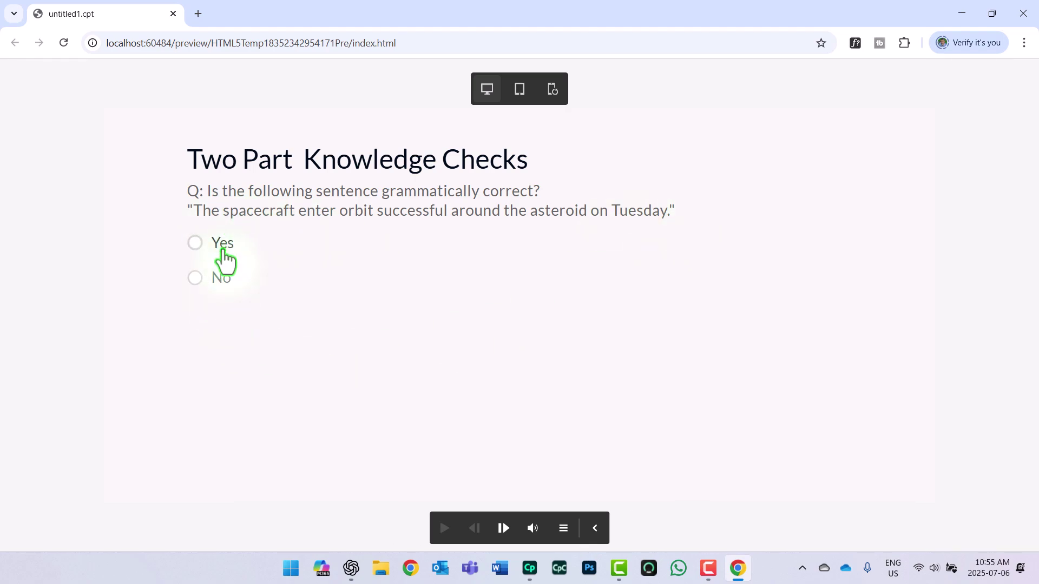
pyautogui.click(219, 279)
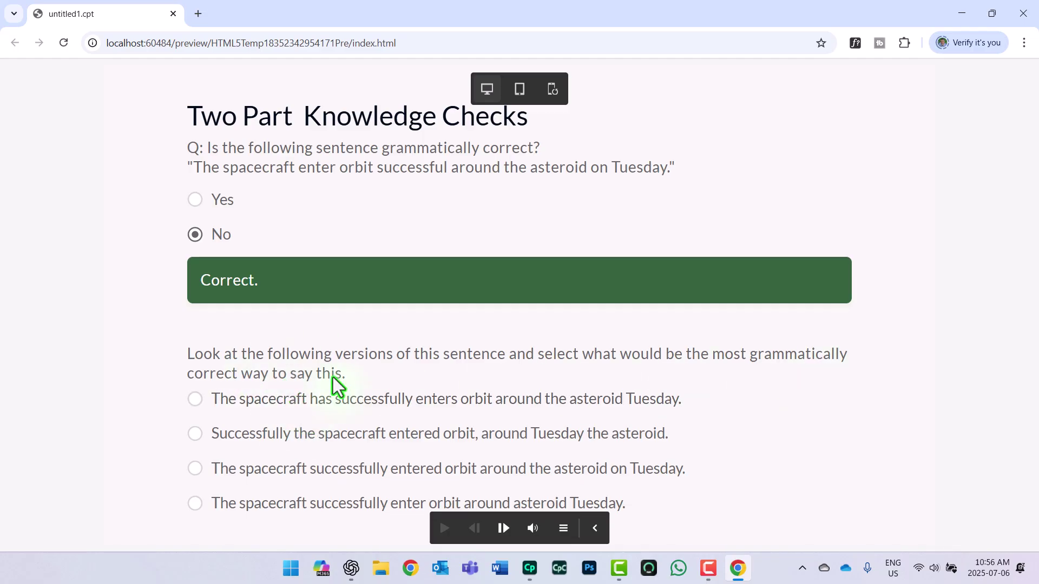
pyautogui.click(274, 435)
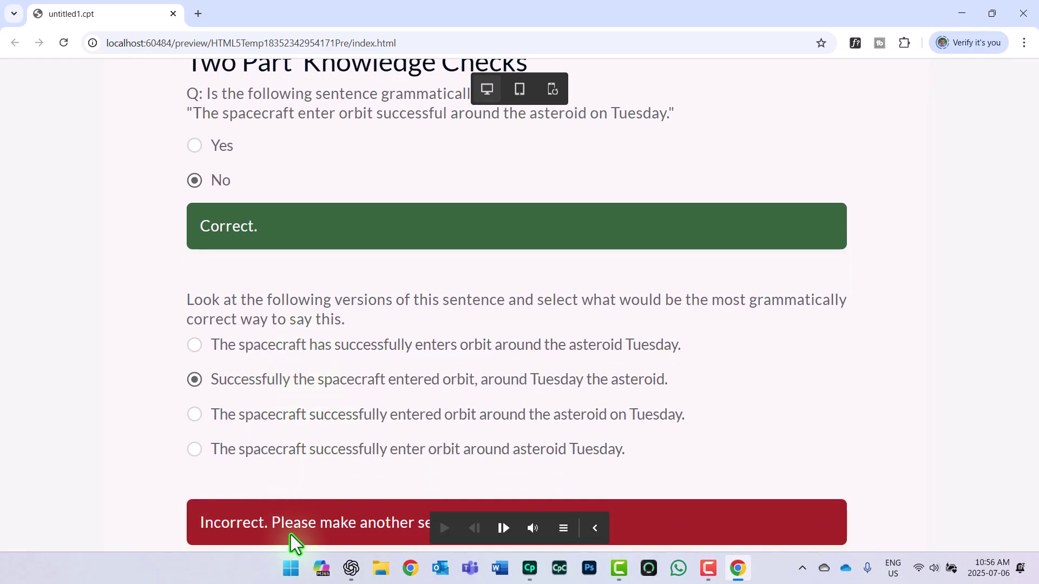
pyautogui.click(251, 417)
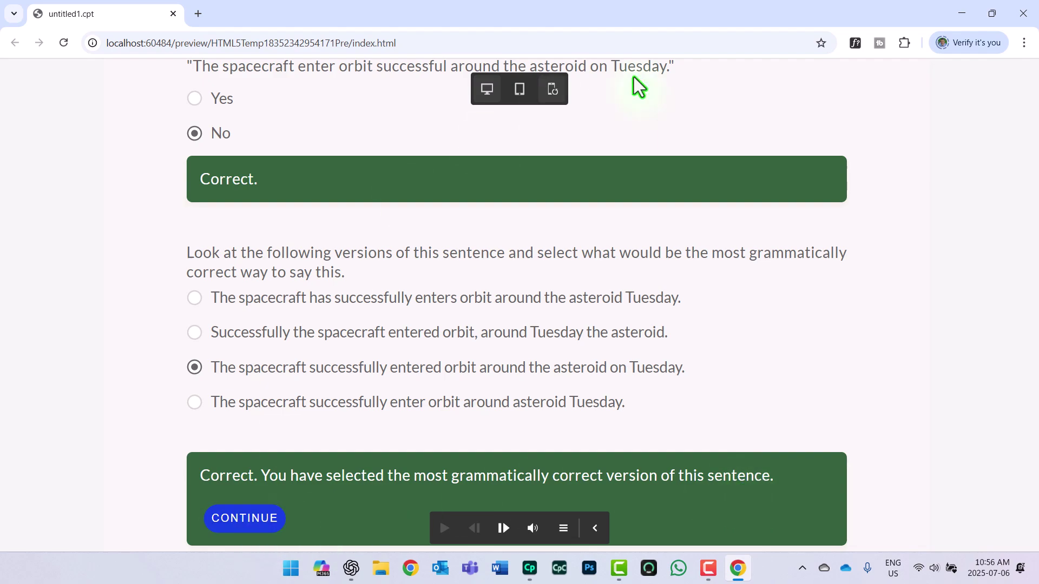
pyautogui.click(1023, 14)
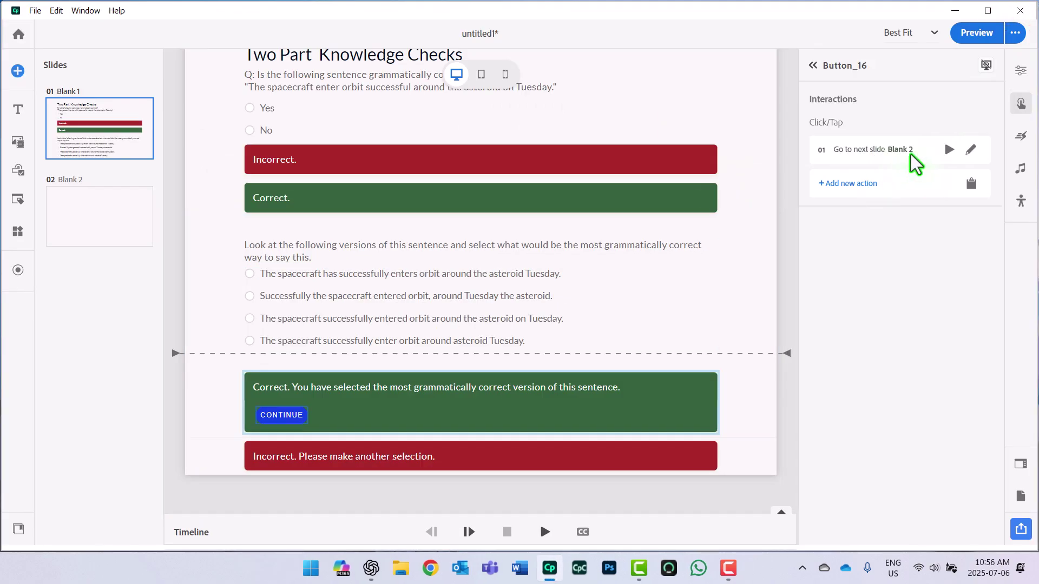